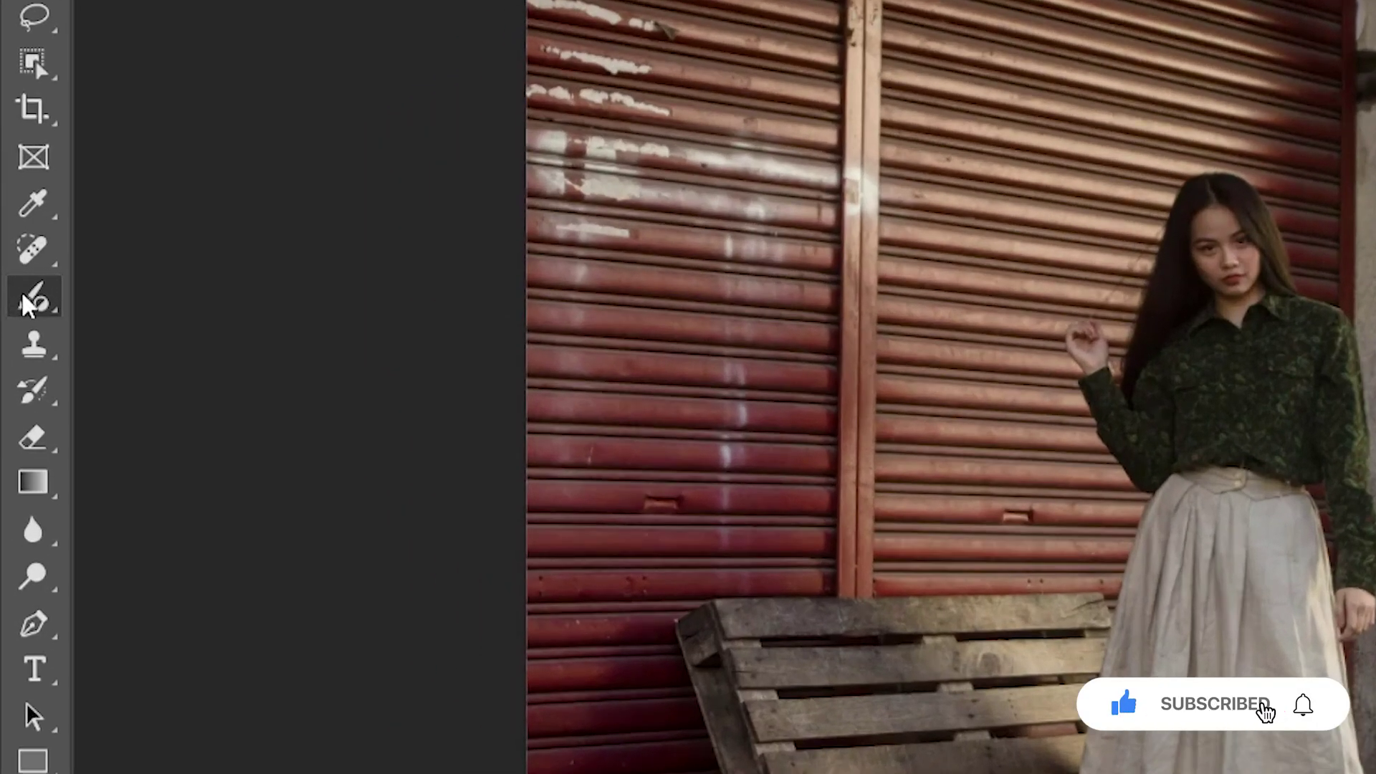
- Find the Adjustment Brush among the brush tools and keep Exposure as its adjustment type
right_click(30, 279)
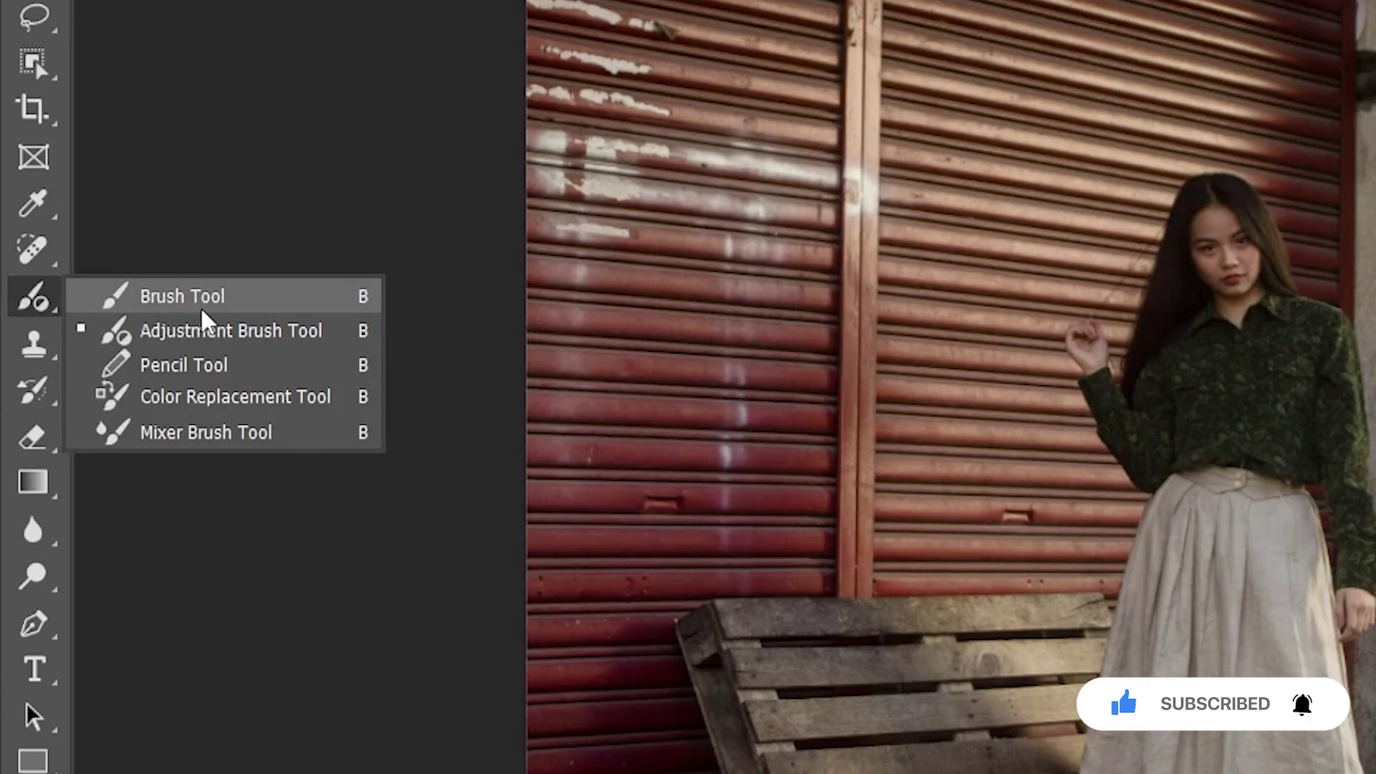
left_click(229, 334)
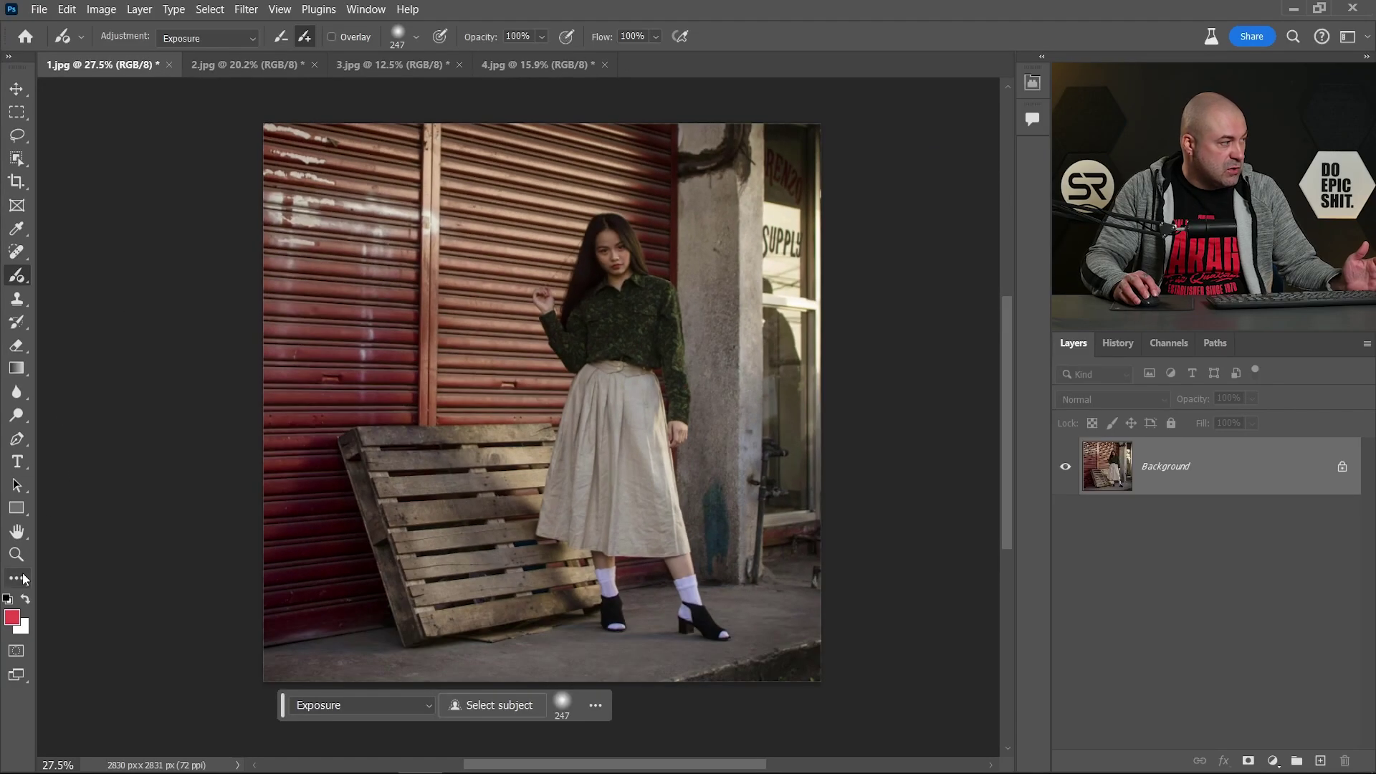
left_click(16, 578)
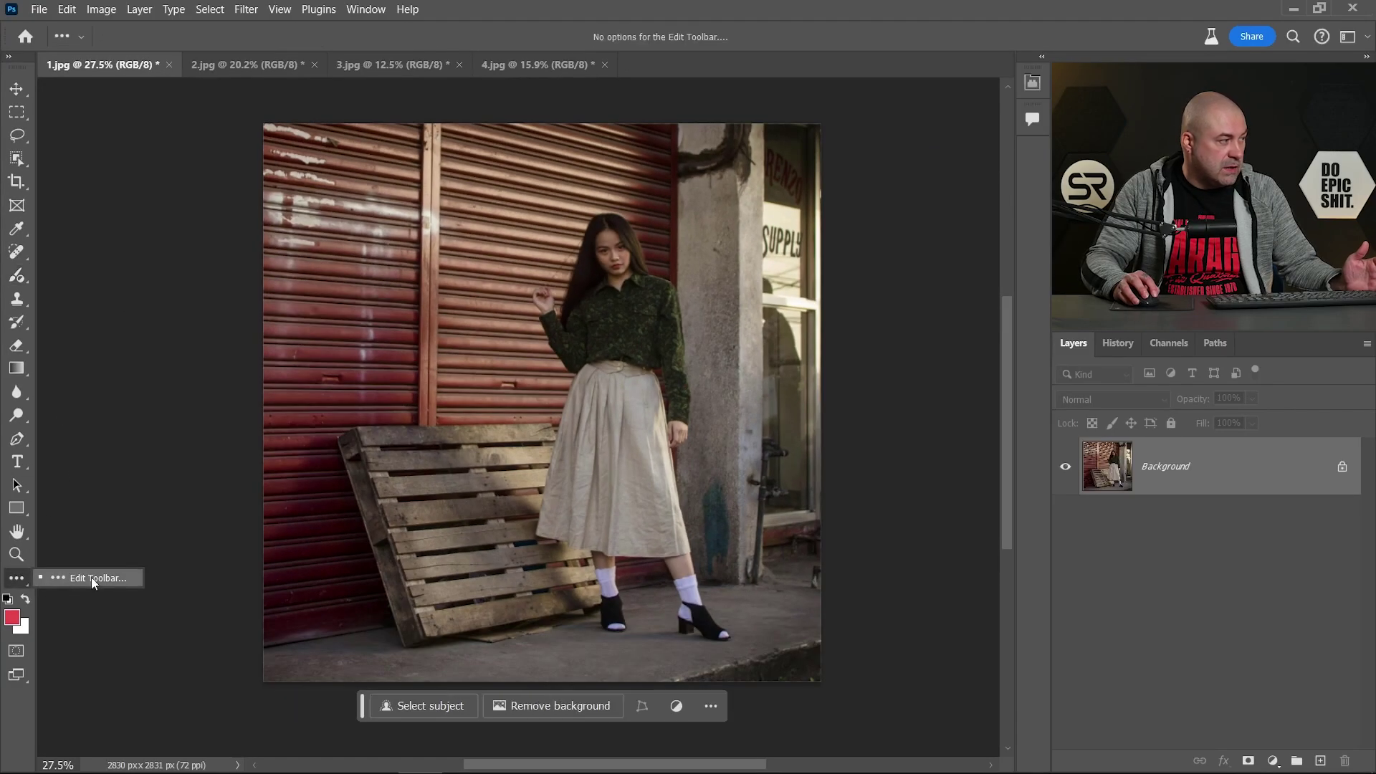
left_click(92, 578)
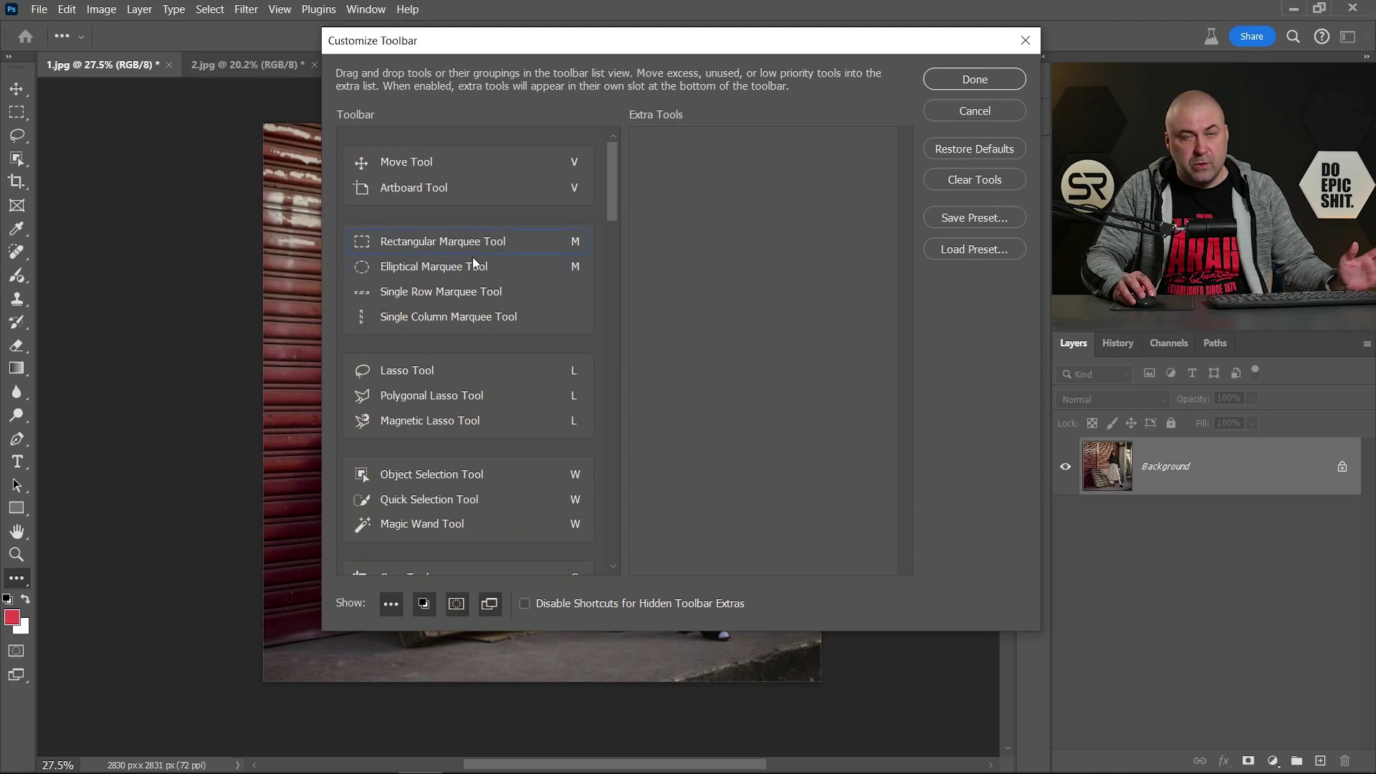
left_click(974, 79)
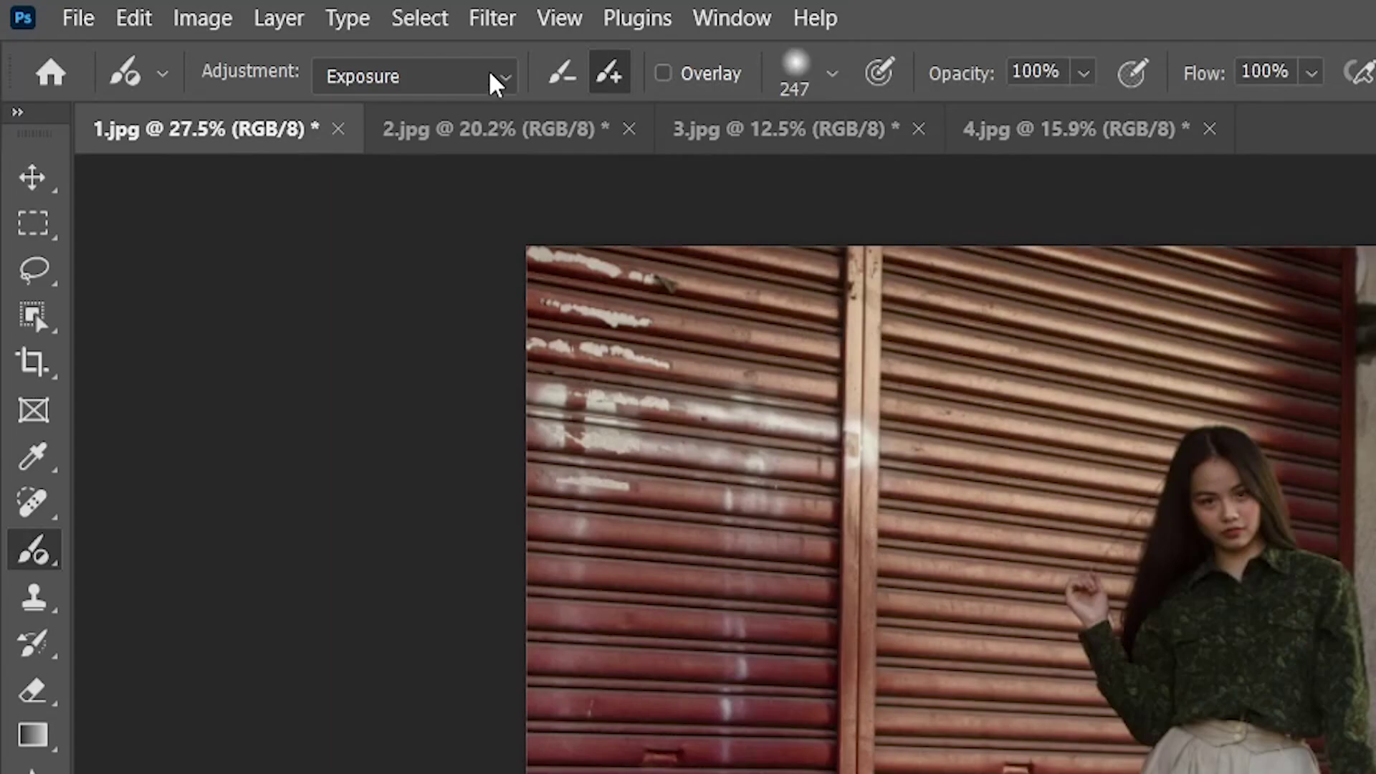
left_click(281, 46)
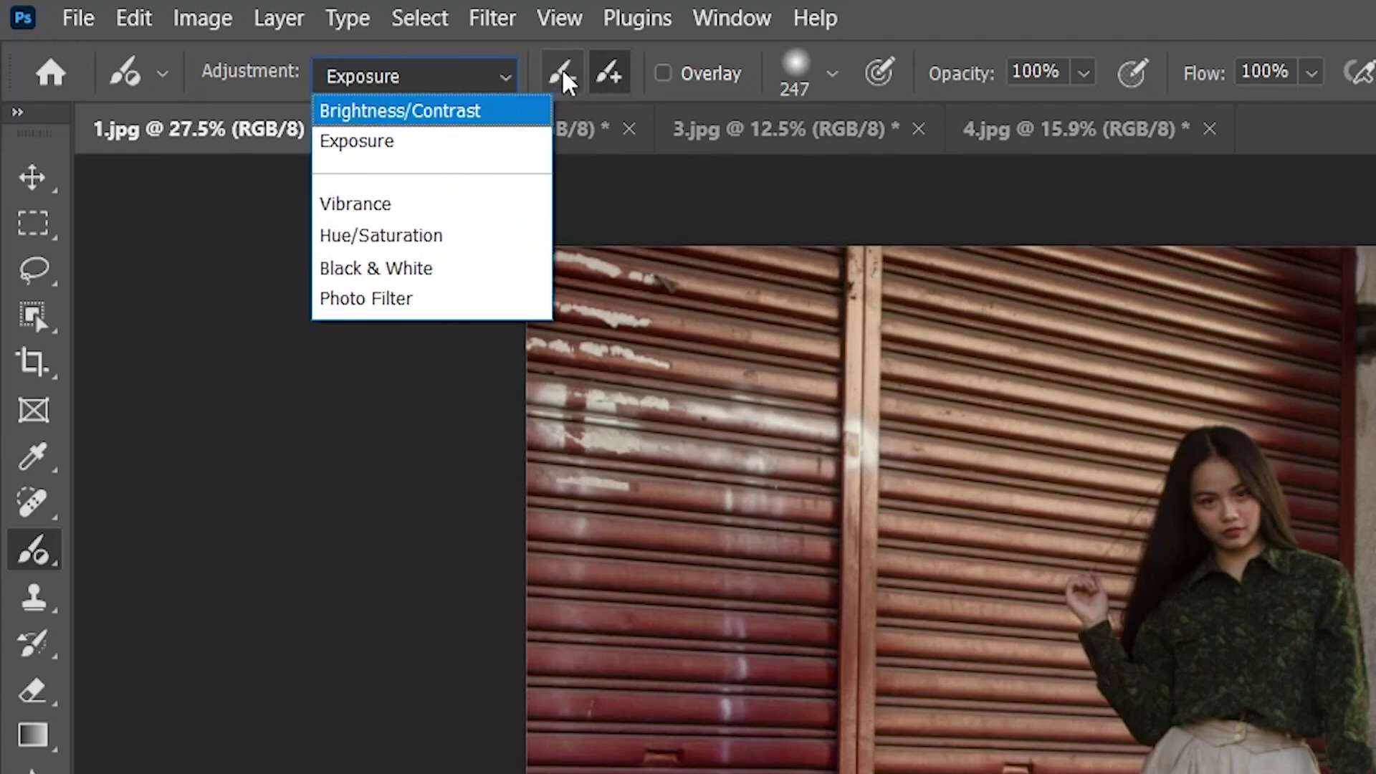
left_click(612, 73)
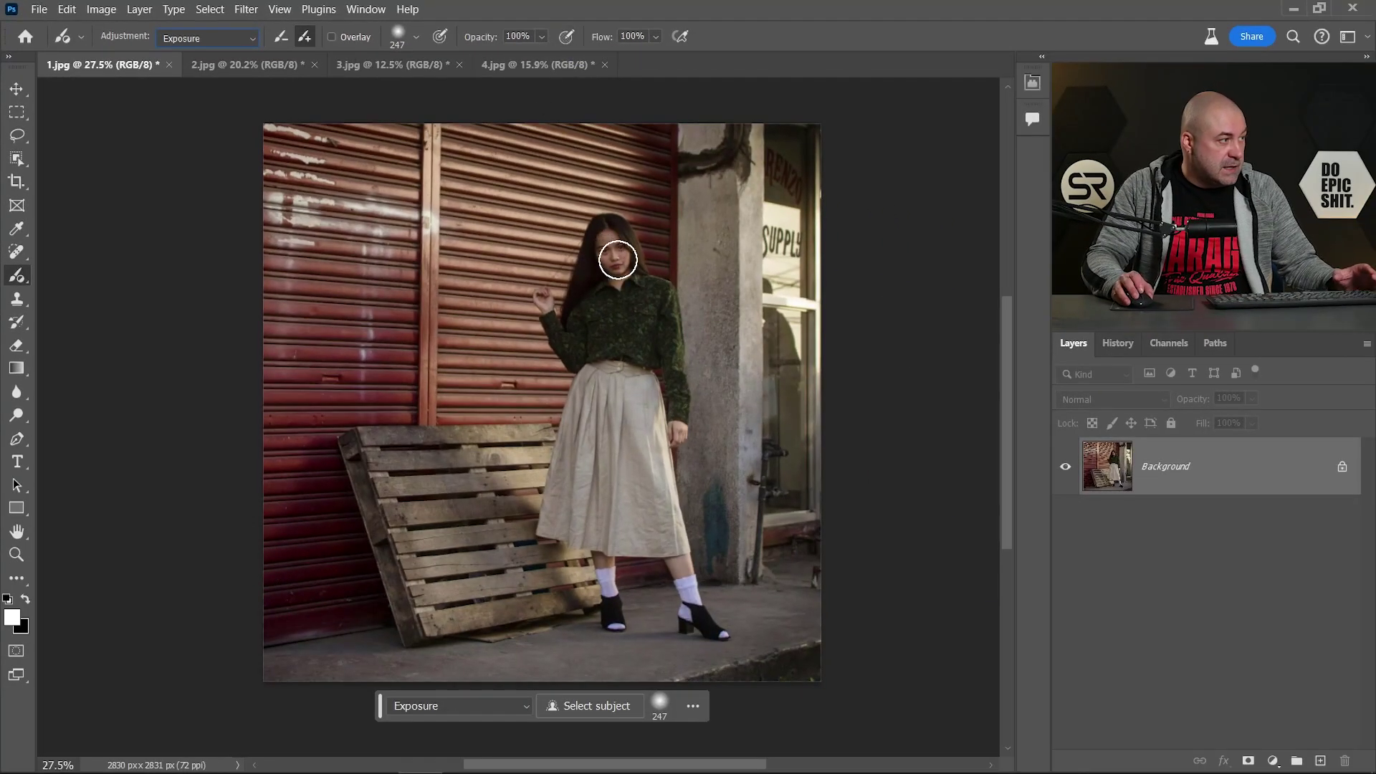
- Paint an Exposure adjustment onto the woman's face and try different exposure strengths
left_click(231, 37)
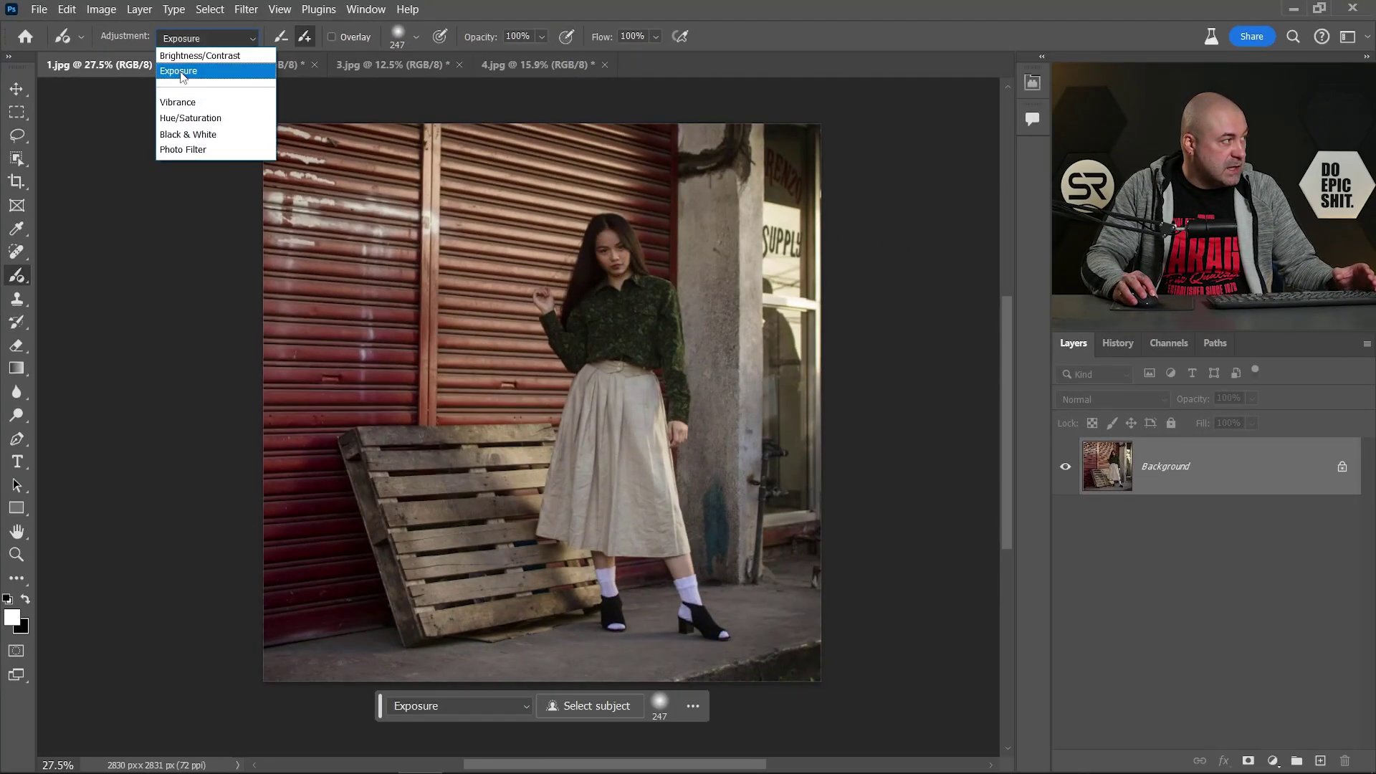
left_click(208, 53)
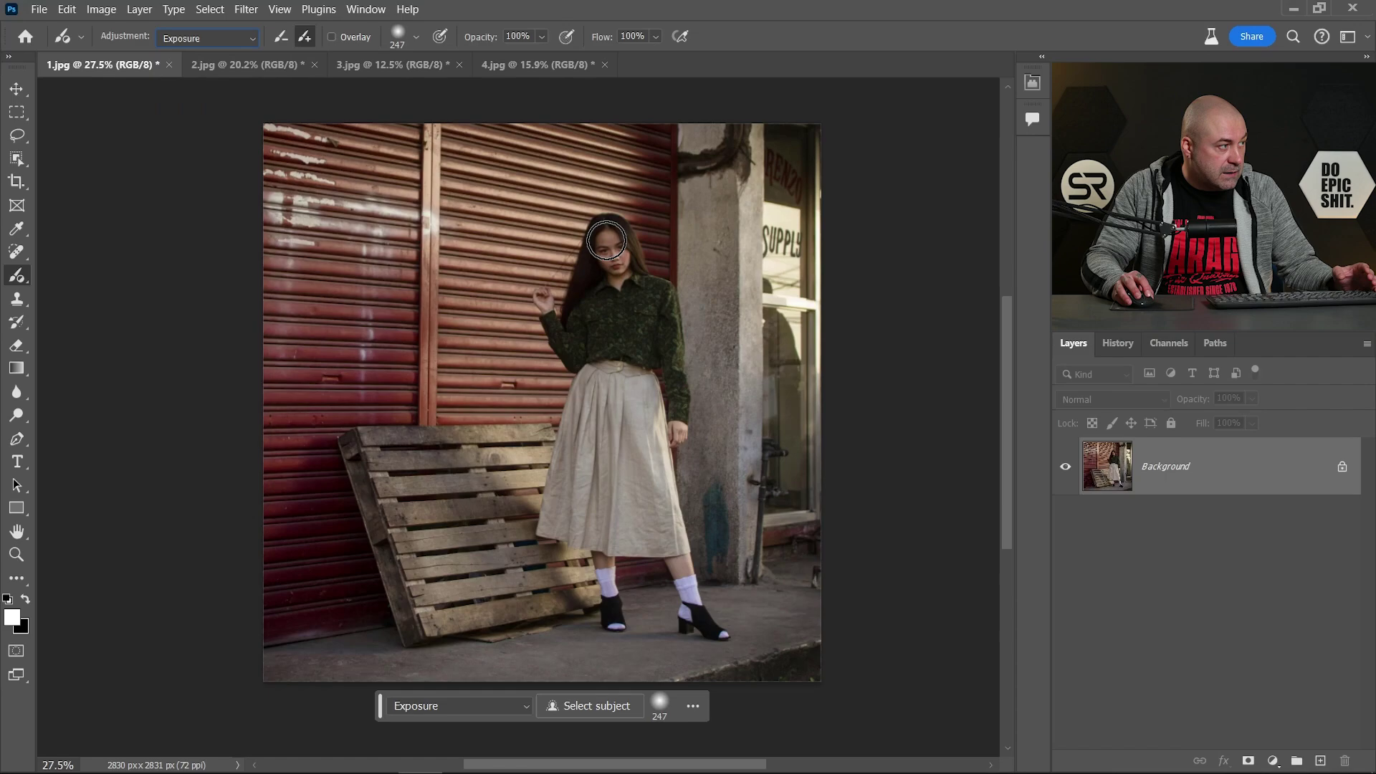
left_click_drag(607, 241, 612, 245)
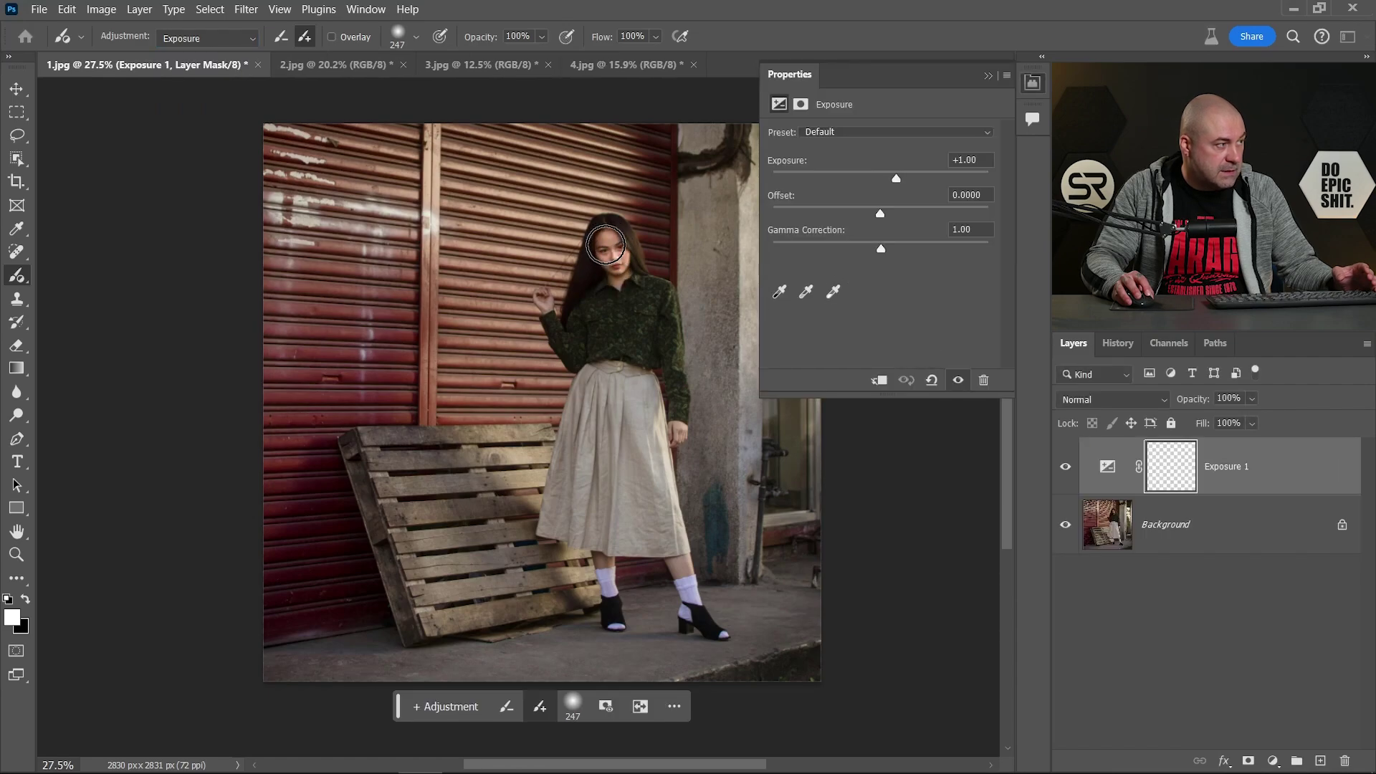
scroll(614, 262, "up", 5)
scroll(549, 258, "up", 1)
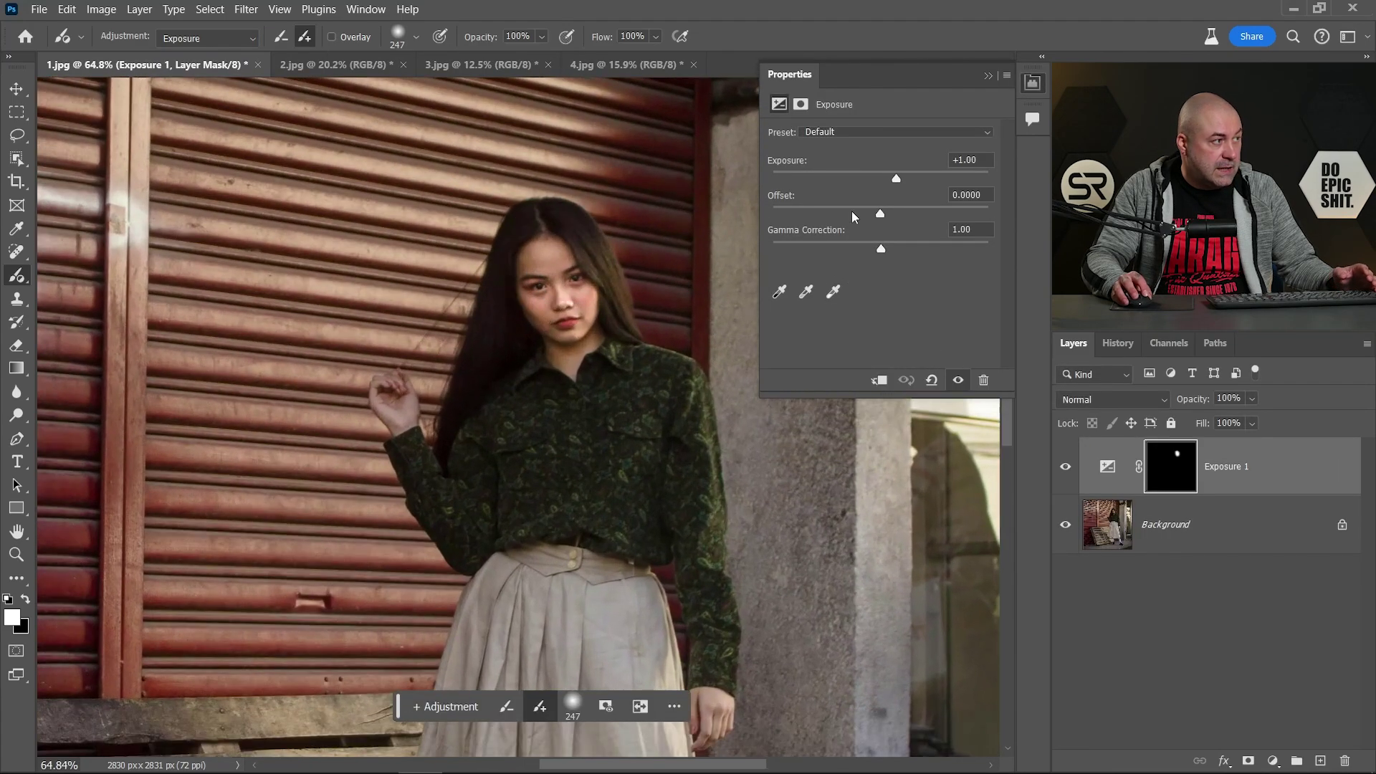
mouse_move(896, 177)
left_mouse_down()
mouse_move(883, 175)
mouse_move(897, 180)
left_mouse_up()
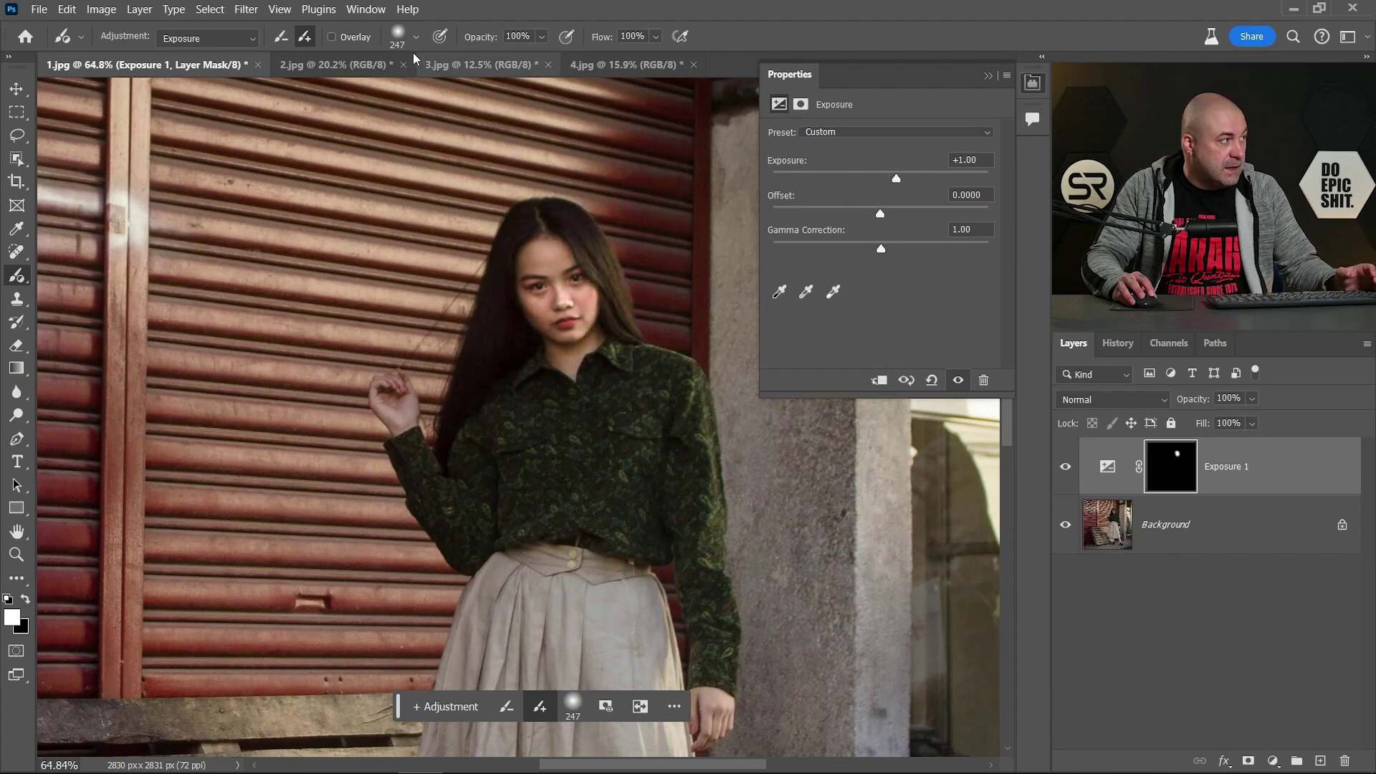
- Check the mask overlay, then enlarge the brush to 388 px and brighten the shirt and skirt
left_click(358, 37)
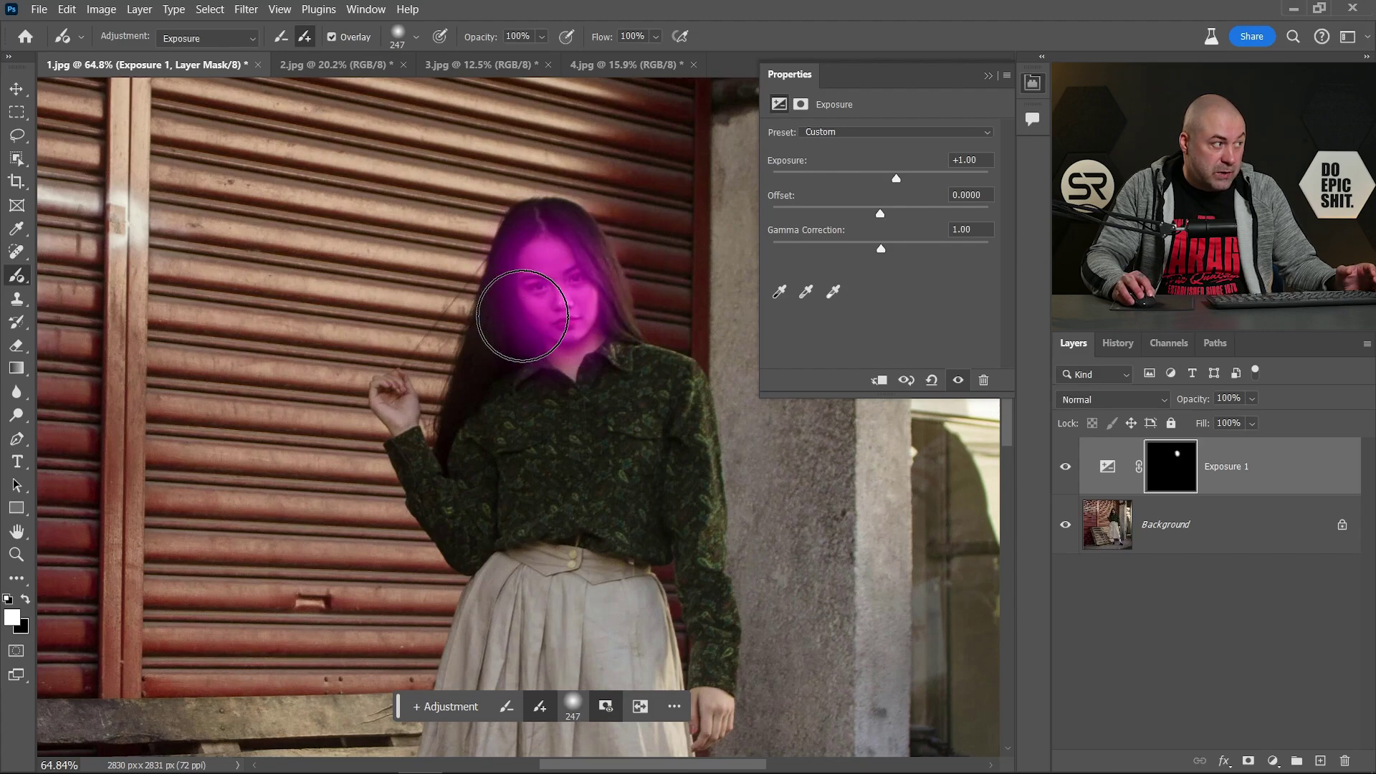
left_click(362, 38)
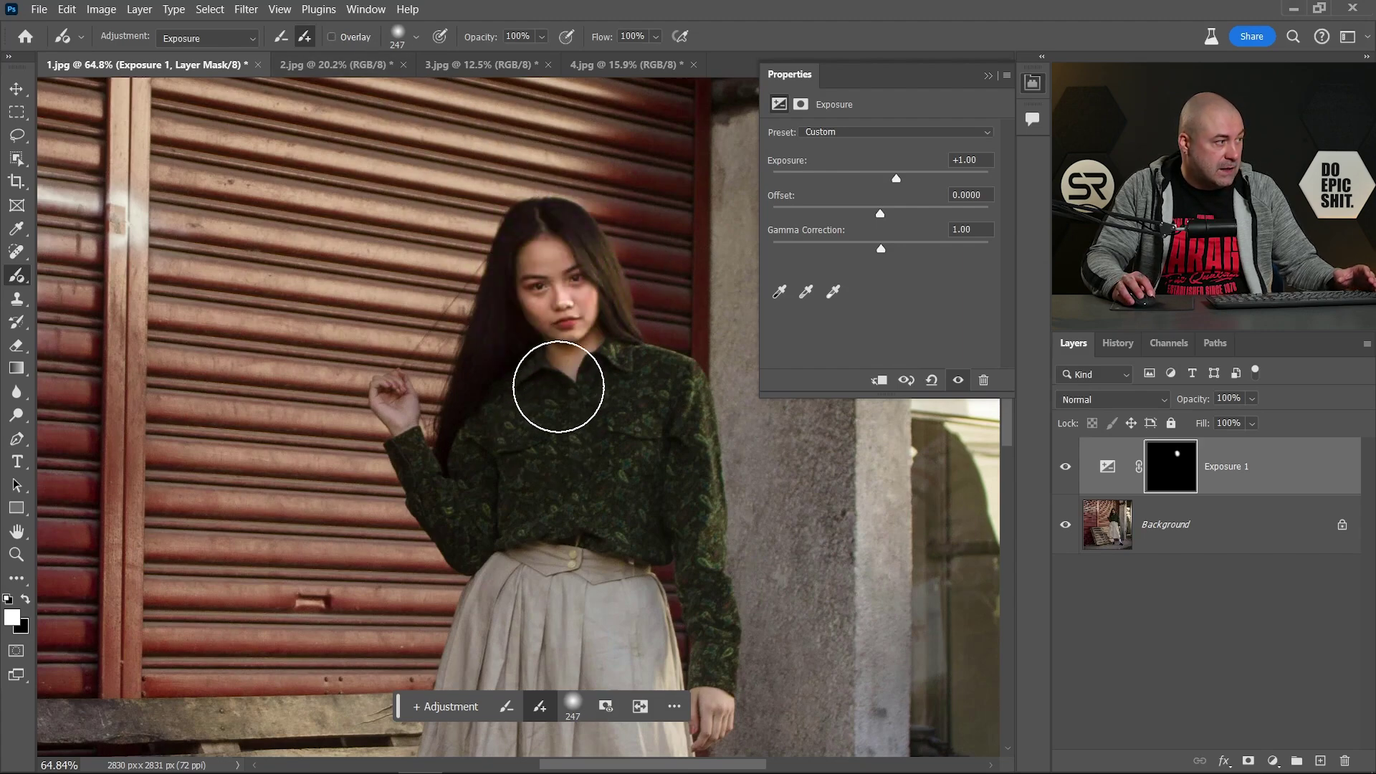
mouse_move(604, 496)
left_mouse_down()
mouse_move(649, 412)
mouse_move(676, 552)
left_mouse_up()
scroll(581, 361, "down", 5)
left_click_drag(582, 361, 623, 362)
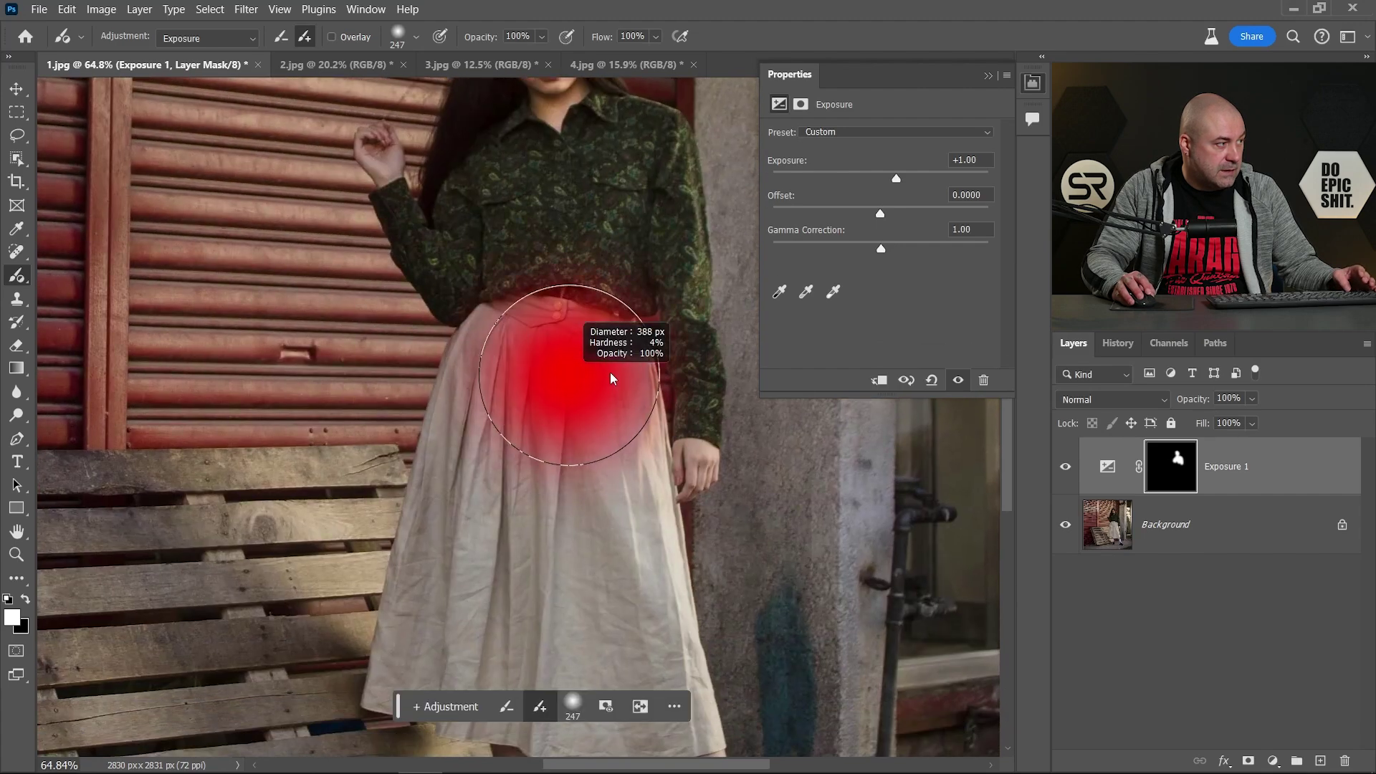
mouse_move(507, 332)
left_mouse_down()
mouse_move(506, 445)
mouse_move(528, 359)
mouse_move(525, 197)
left_mouse_up()
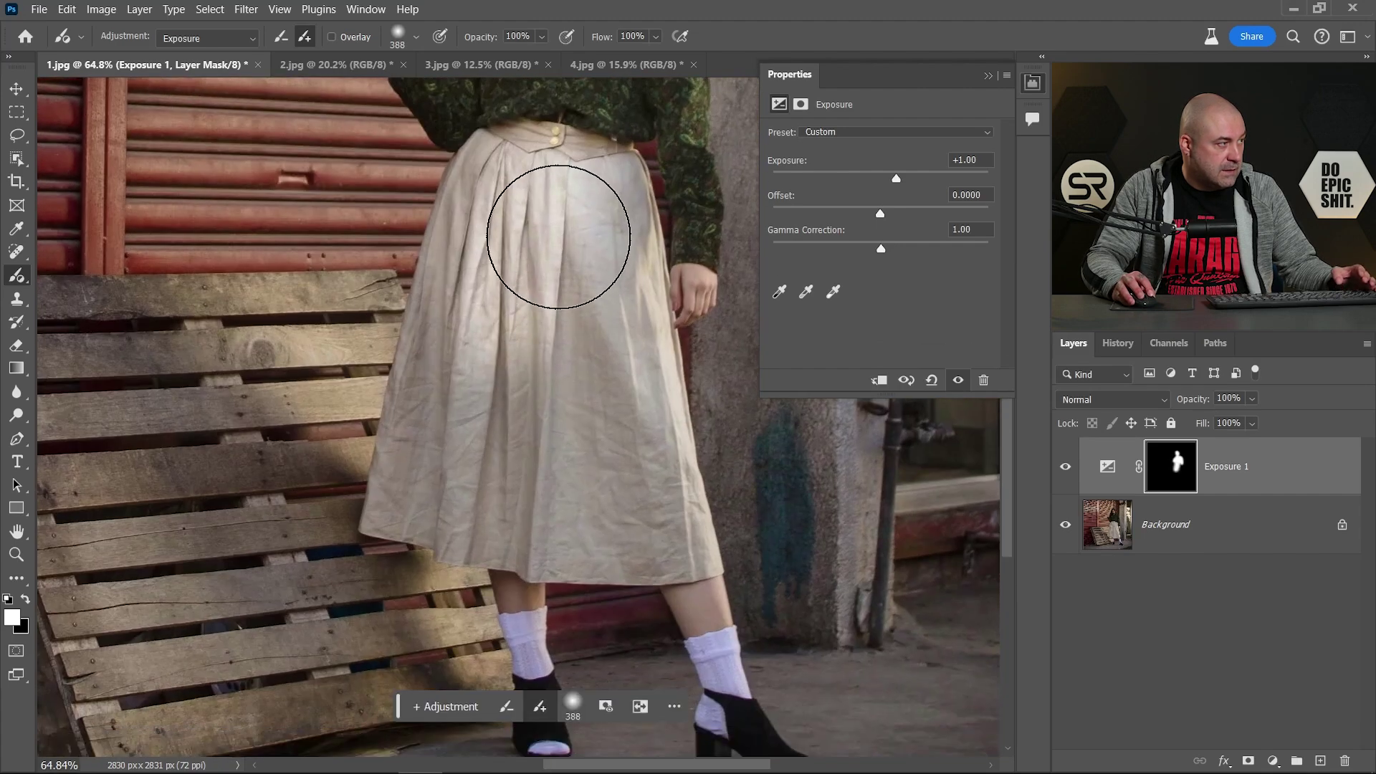
mouse_move(569, 237)
left_mouse_down()
mouse_move(573, 349)
mouse_move(623, 495)
mouse_move(476, 484)
mouse_move(454, 411)
mouse_move(484, 340)
mouse_move(494, 440)
mouse_move(631, 510)
mouse_move(569, 199)
mouse_move(565, 297)
left_mouse_up()
- Raise the Exposure 1 layer from +1.00 to +1.22 and collapse the Properties panel
scroll(565, 297, "down", 2)
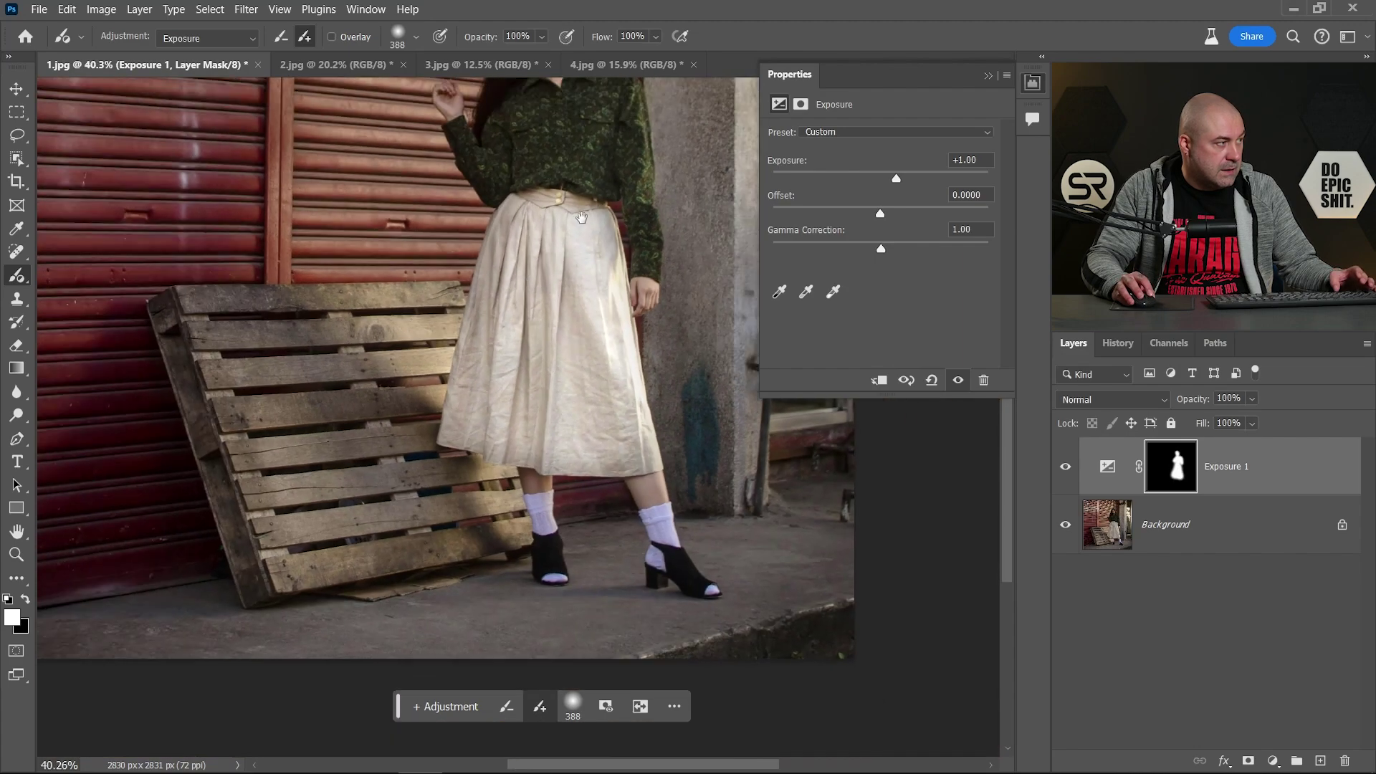
left_click_drag(566, 222, 560, 367)
left_click_drag(896, 178, 899, 179)
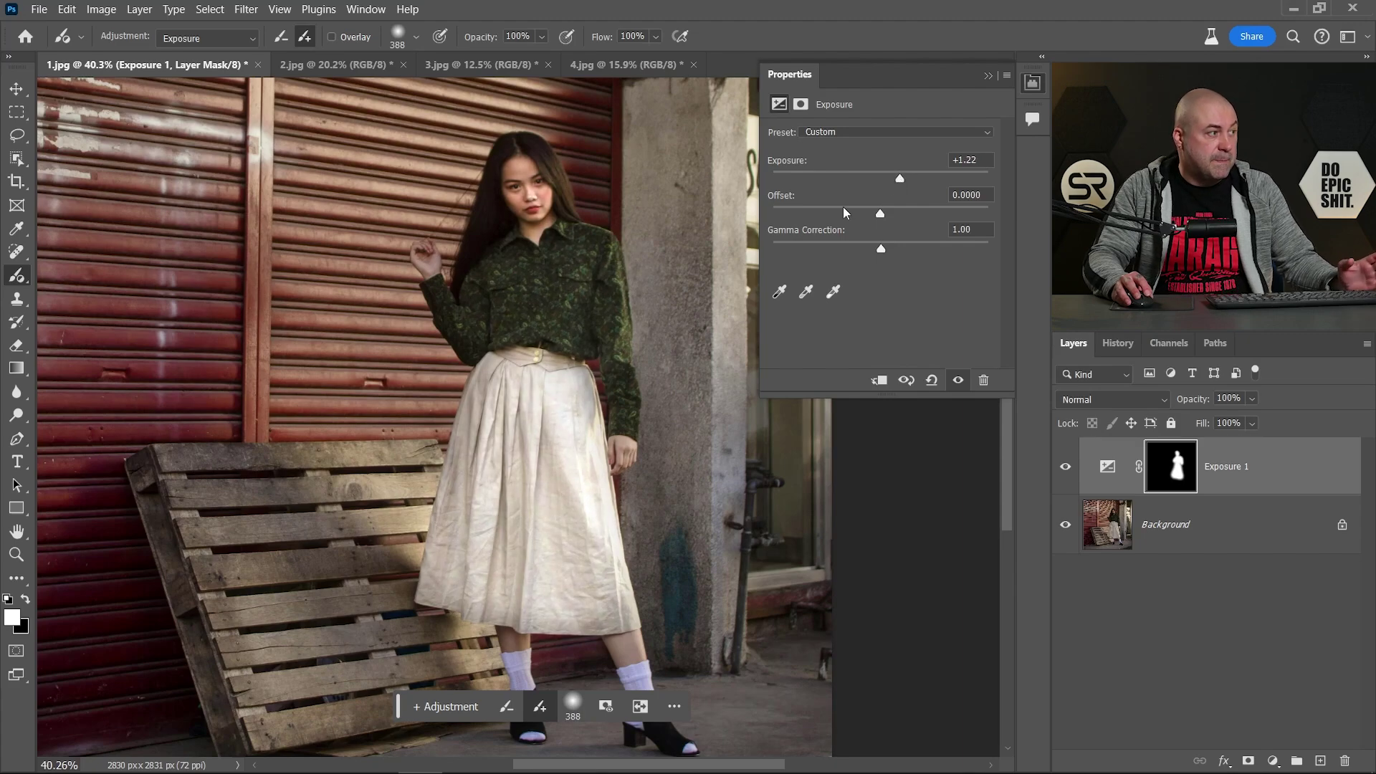
left_click(1008, 94)
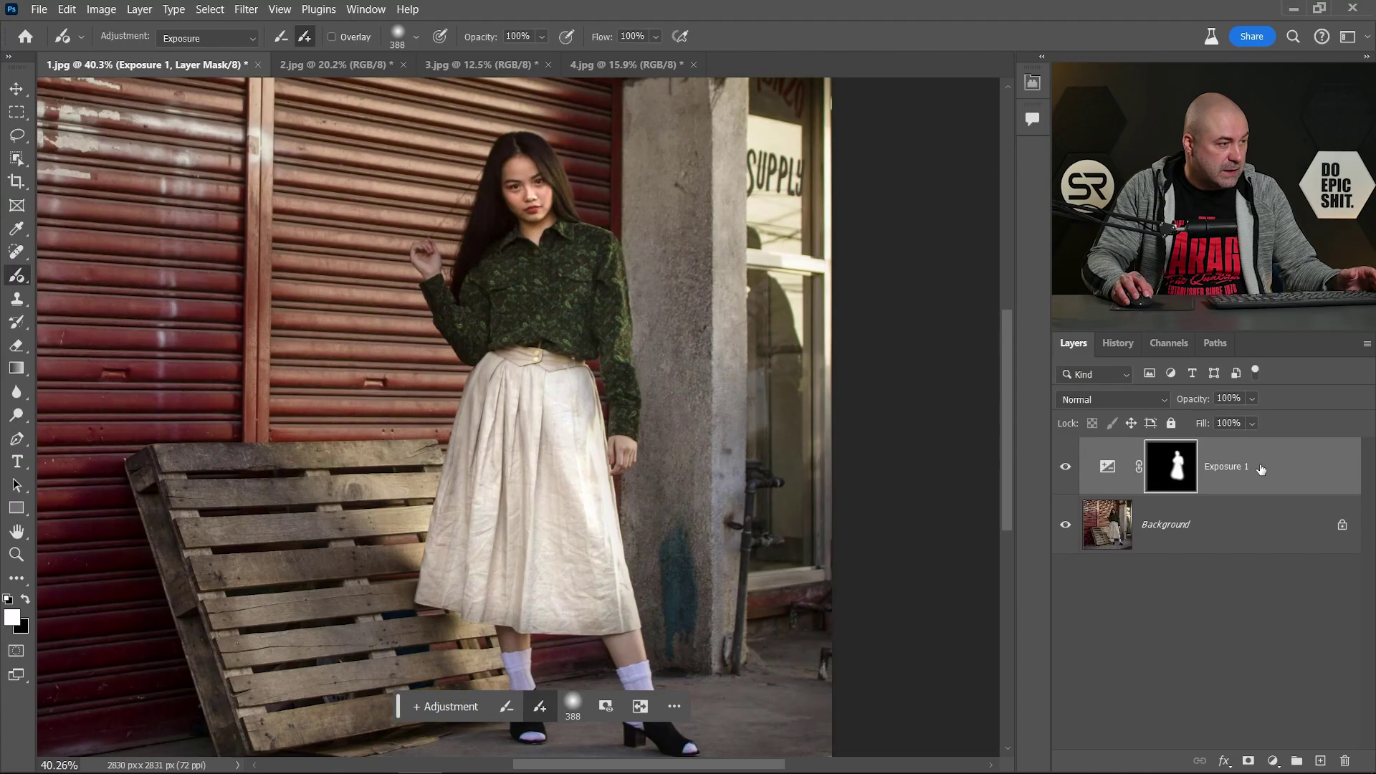
- Delete the painted Exposure 1 layer, switch to the Brush Tool and Select Subject on the woman
left_click_drag(1259, 467, 1344, 761)
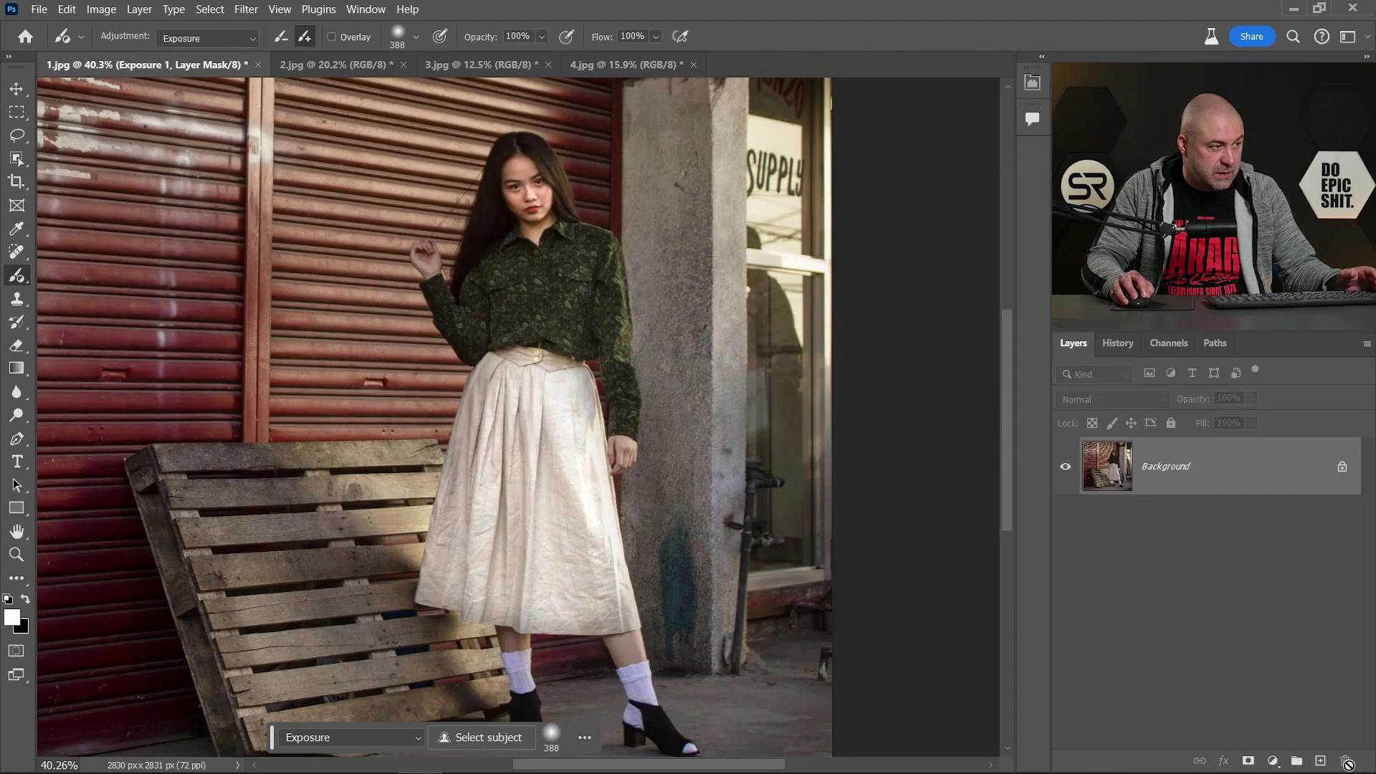
right_click(31, 278)
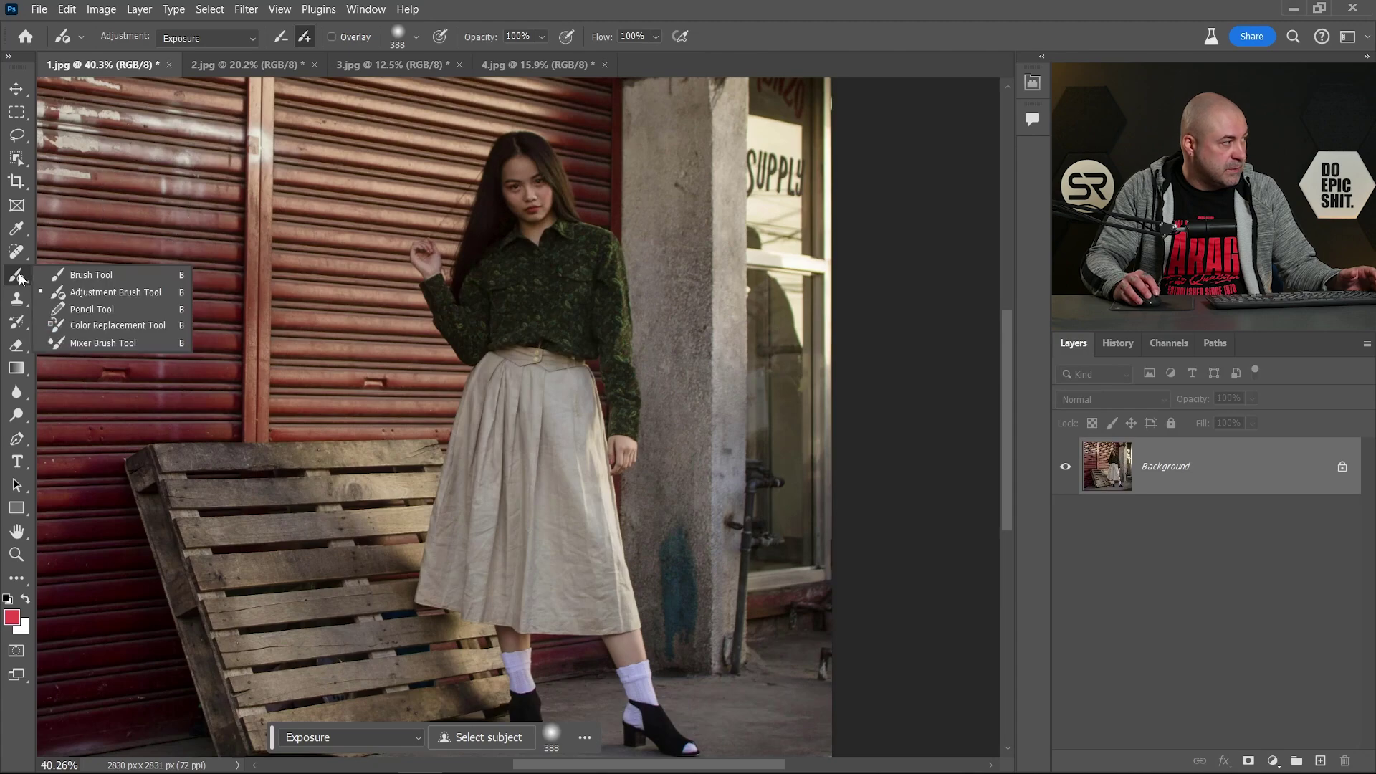
left_click(92, 277)
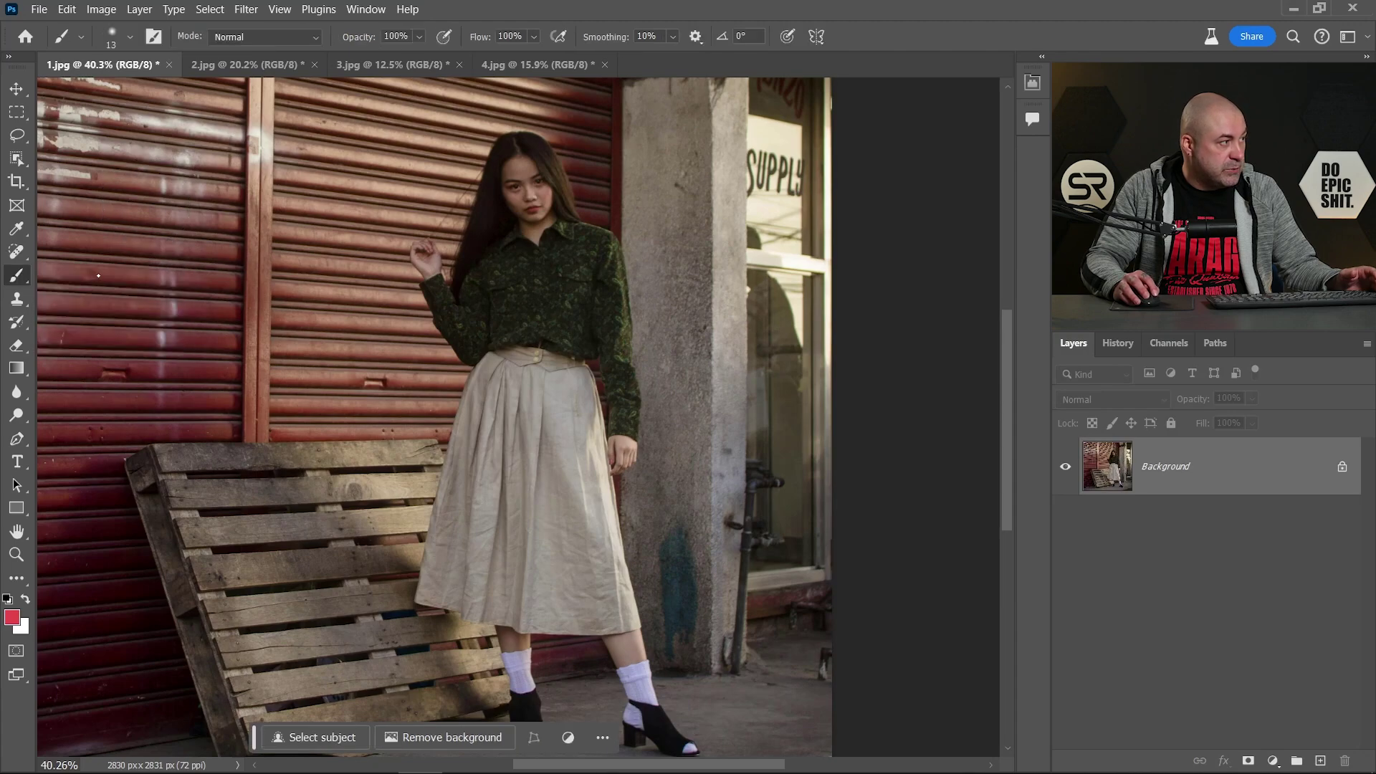
left_click(312, 738)
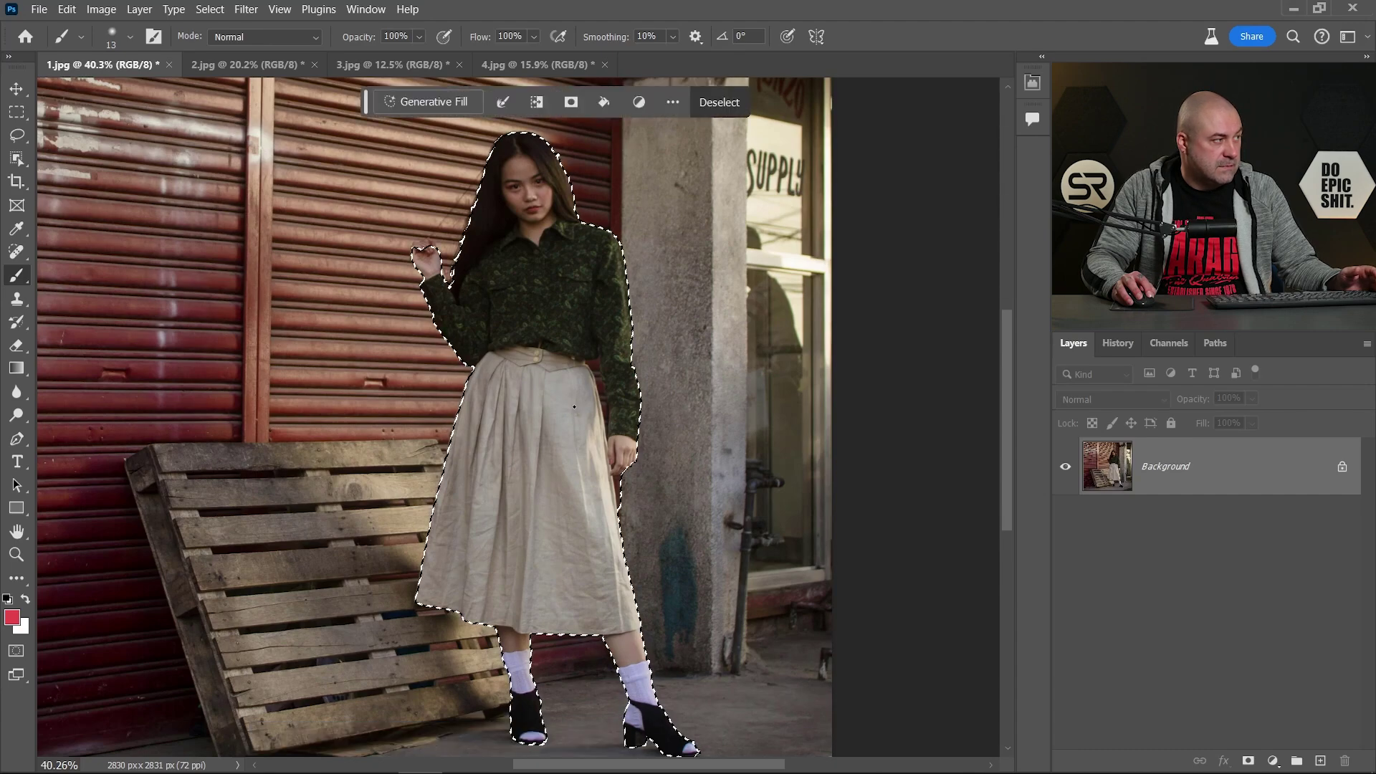
left_click(1278, 761)
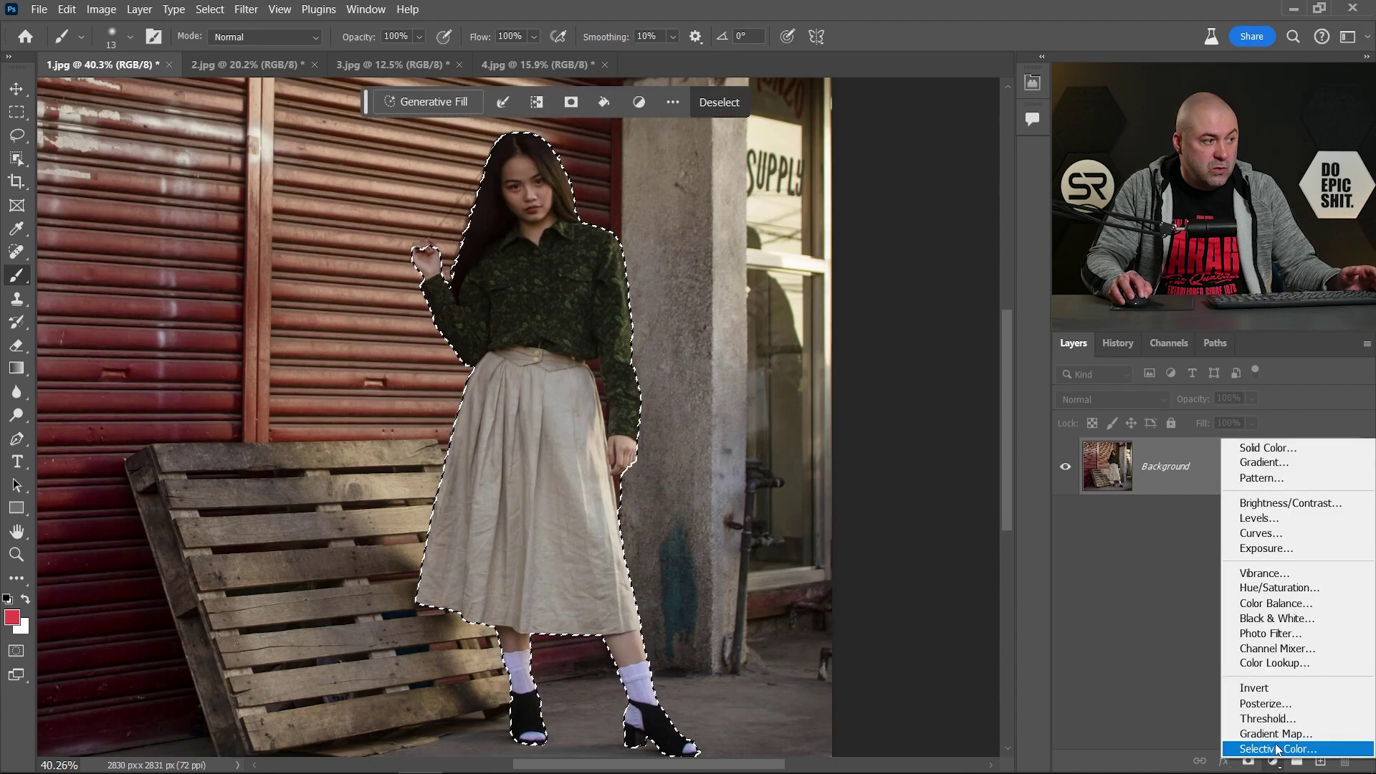
- Add an Exposure adjustment layer masked to the woman and raise it to +0.78
left_click(1284, 555)
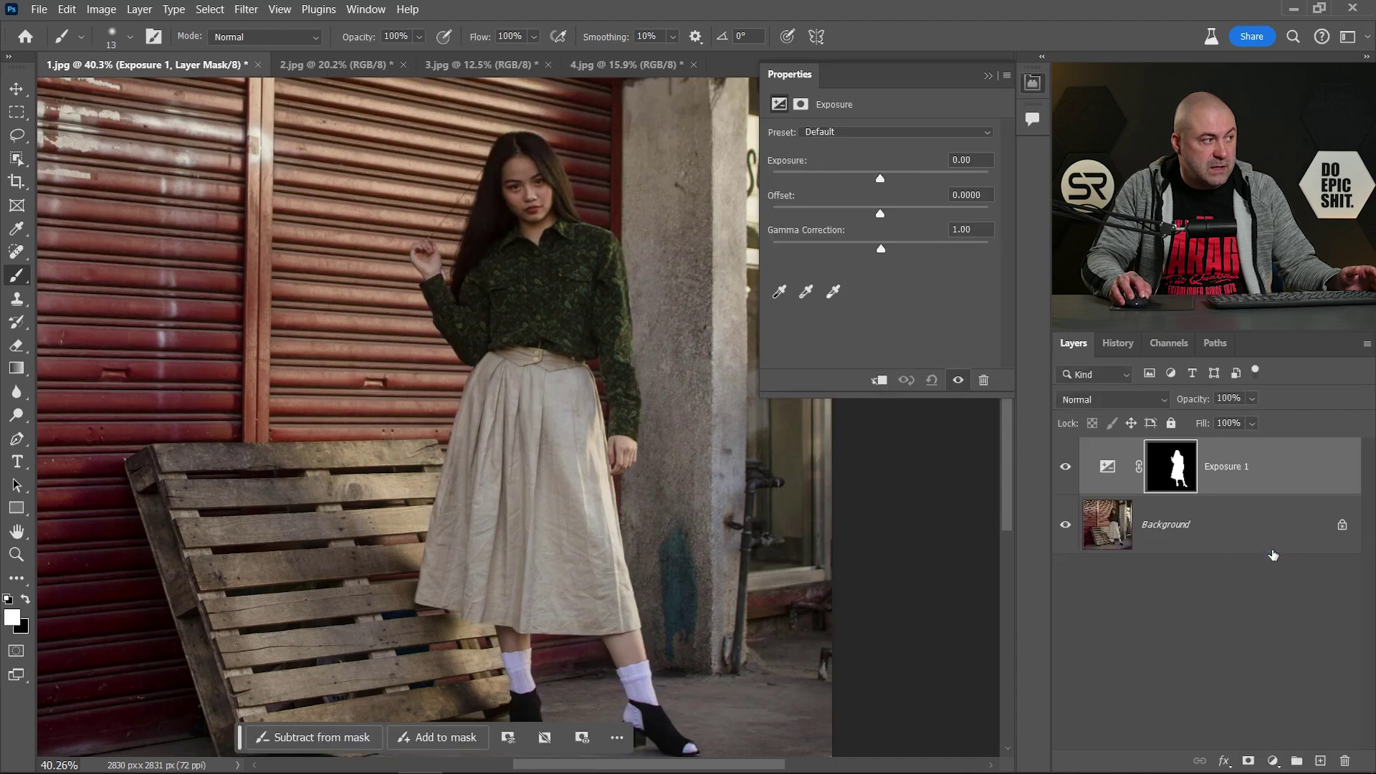
left_click_drag(882, 177, 895, 175)
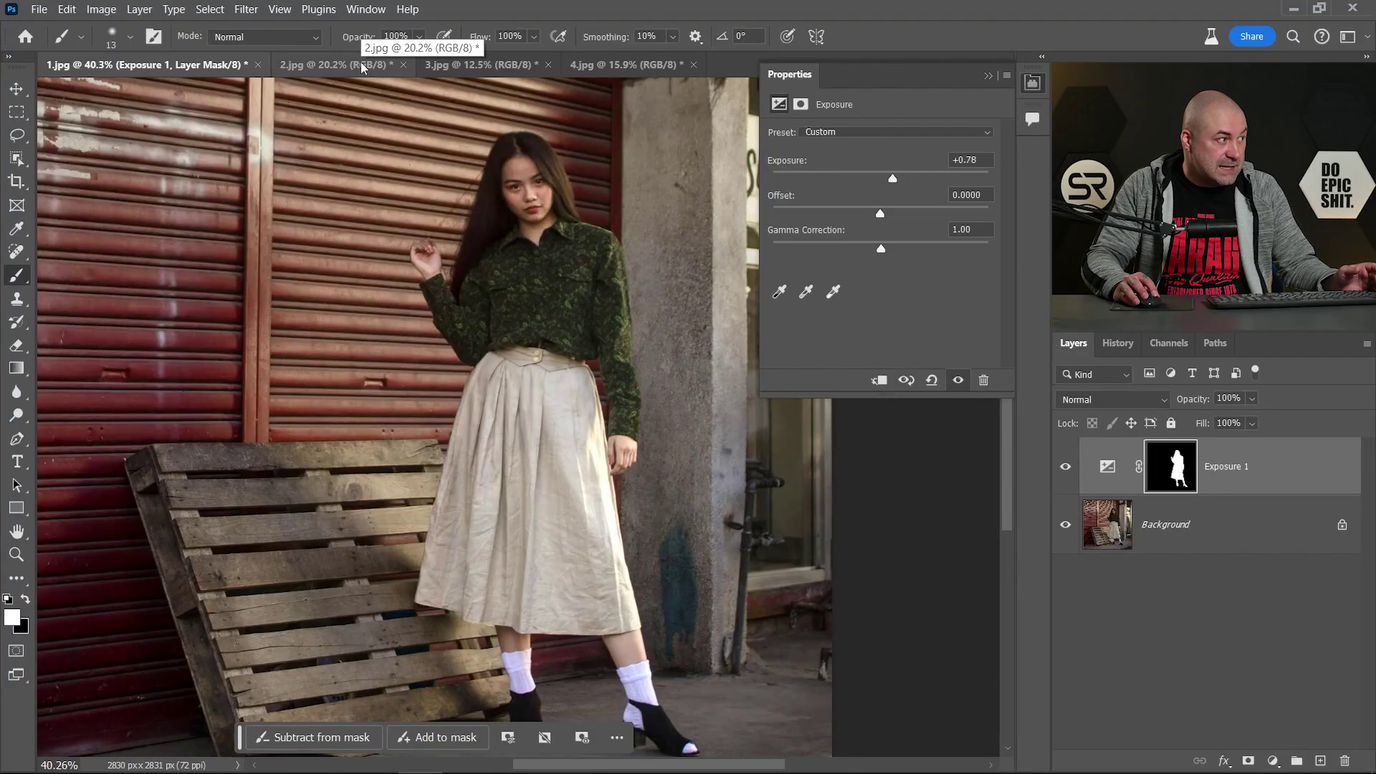
- Switch to 2.jpg and set the Adjustment Brush to paint Brightness/Contrast
left_click(360, 62)
left_click(1033, 85)
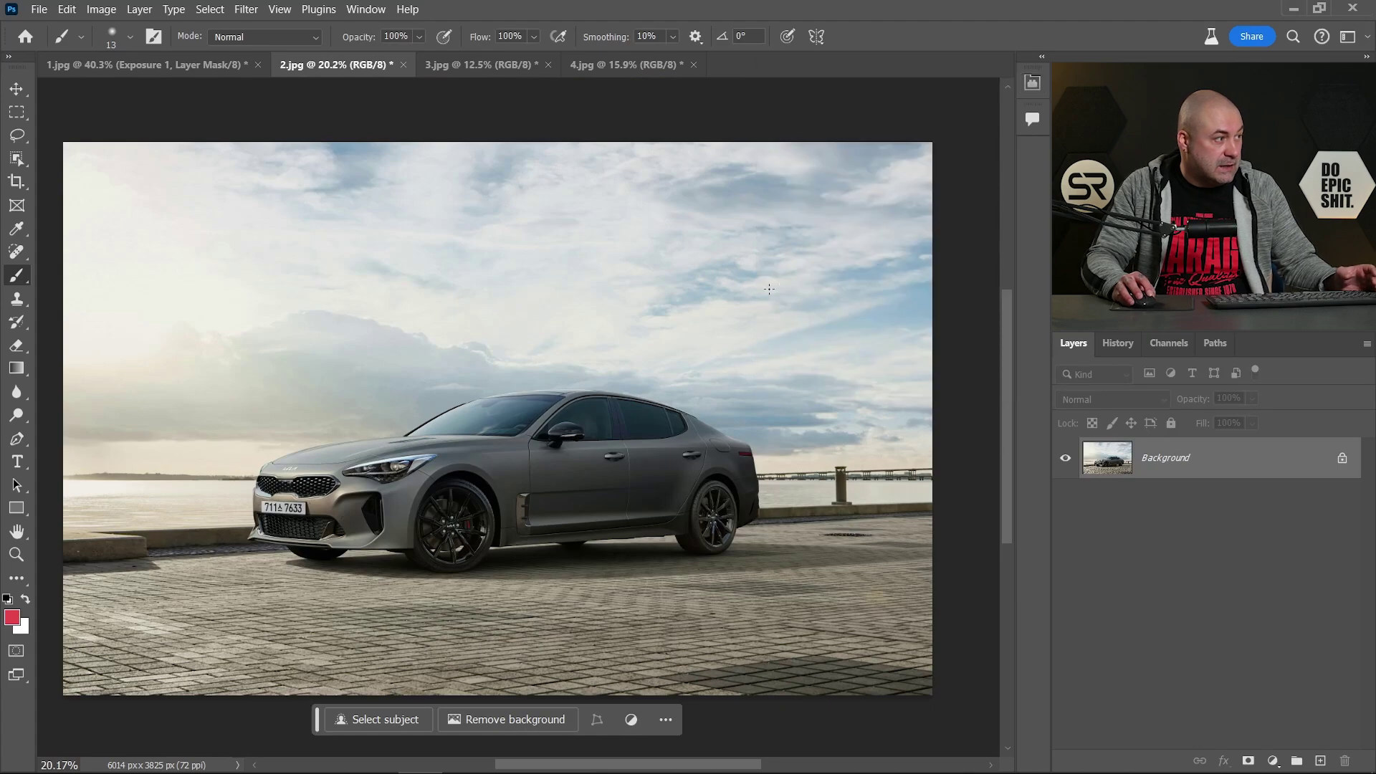
right_click(25, 277)
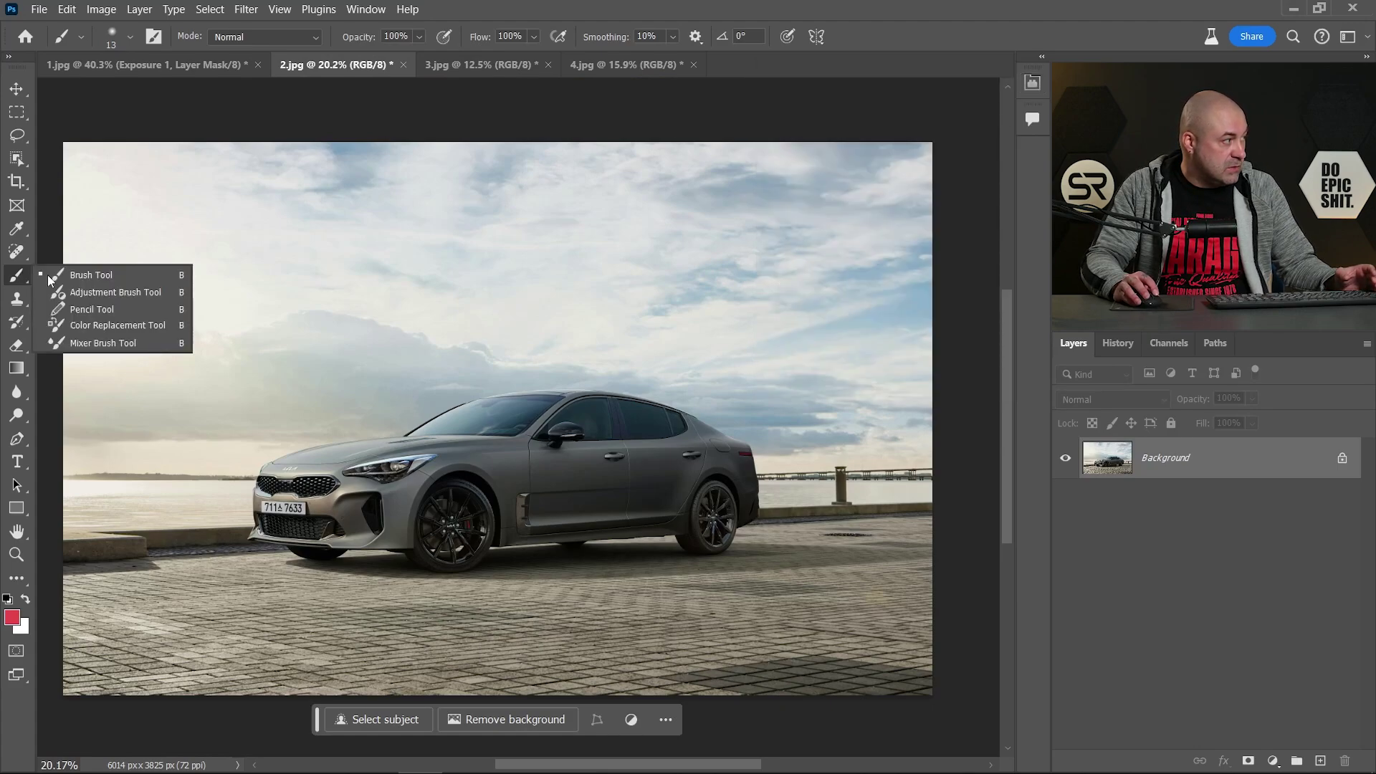
left_click(82, 296)
left_click(180, 40)
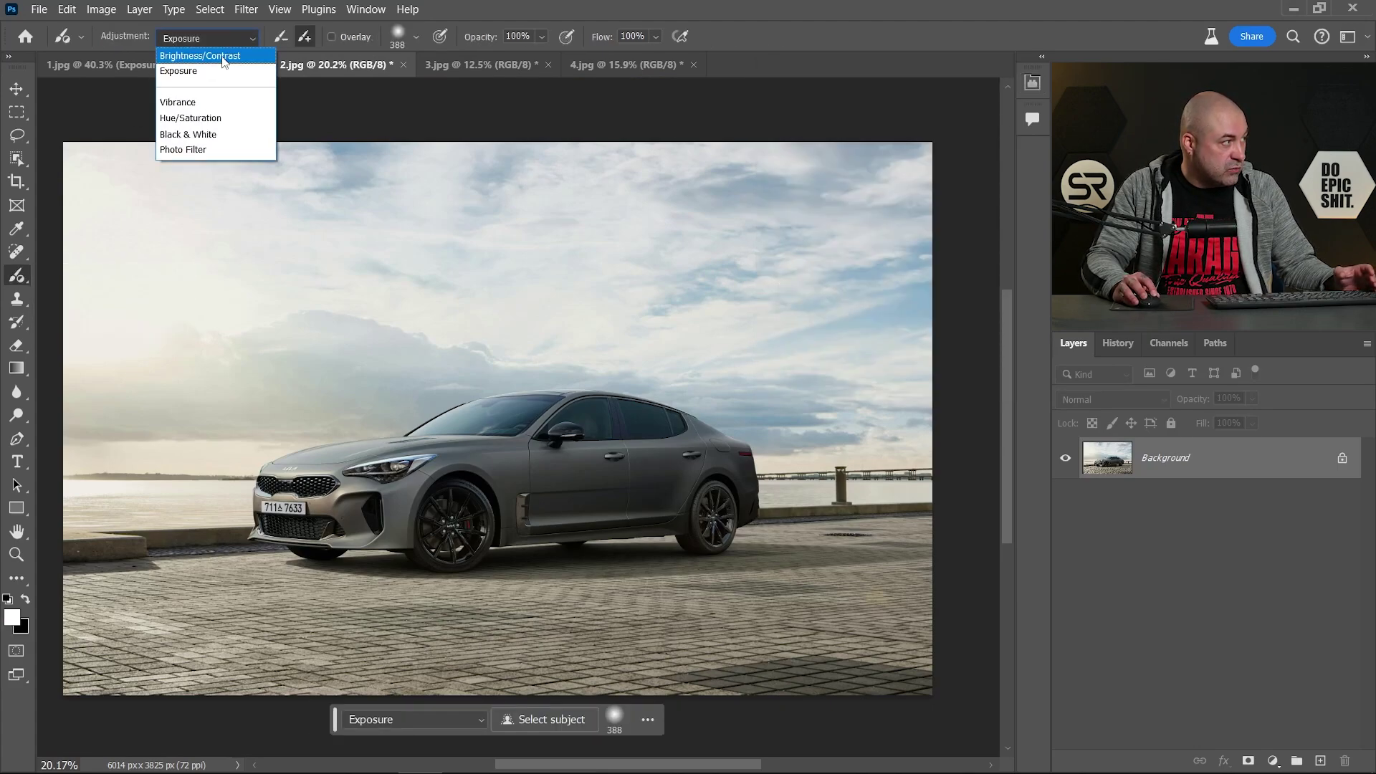
left_click(224, 56)
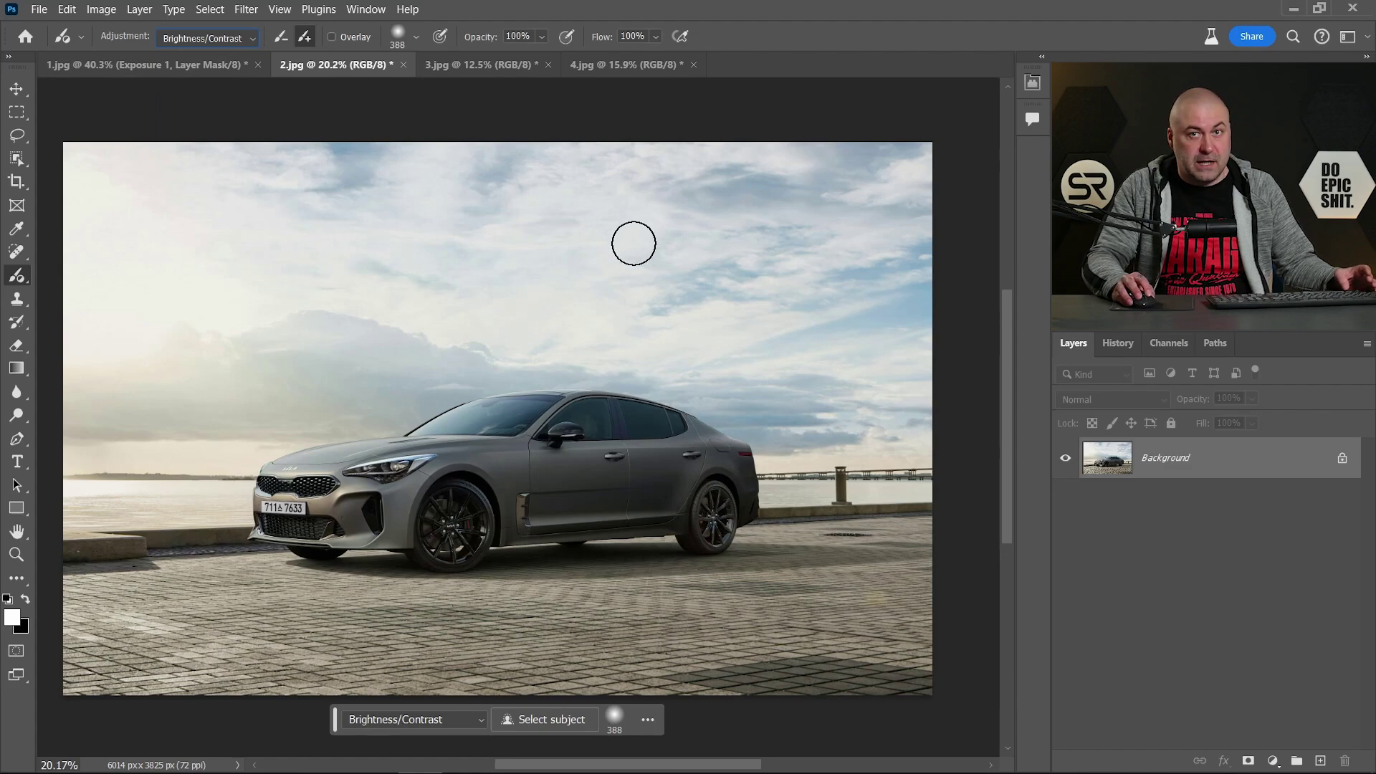
- Enlarge the brush, paint across the sky, and set Brightness -30 and Contrast 85
mouse_move(578, 244)
left_mouse_down()
mouse_move(763, 257)
mouse_move(924, 244)
left_mouse_up()
left_click_drag(835, 207, 123, 230)
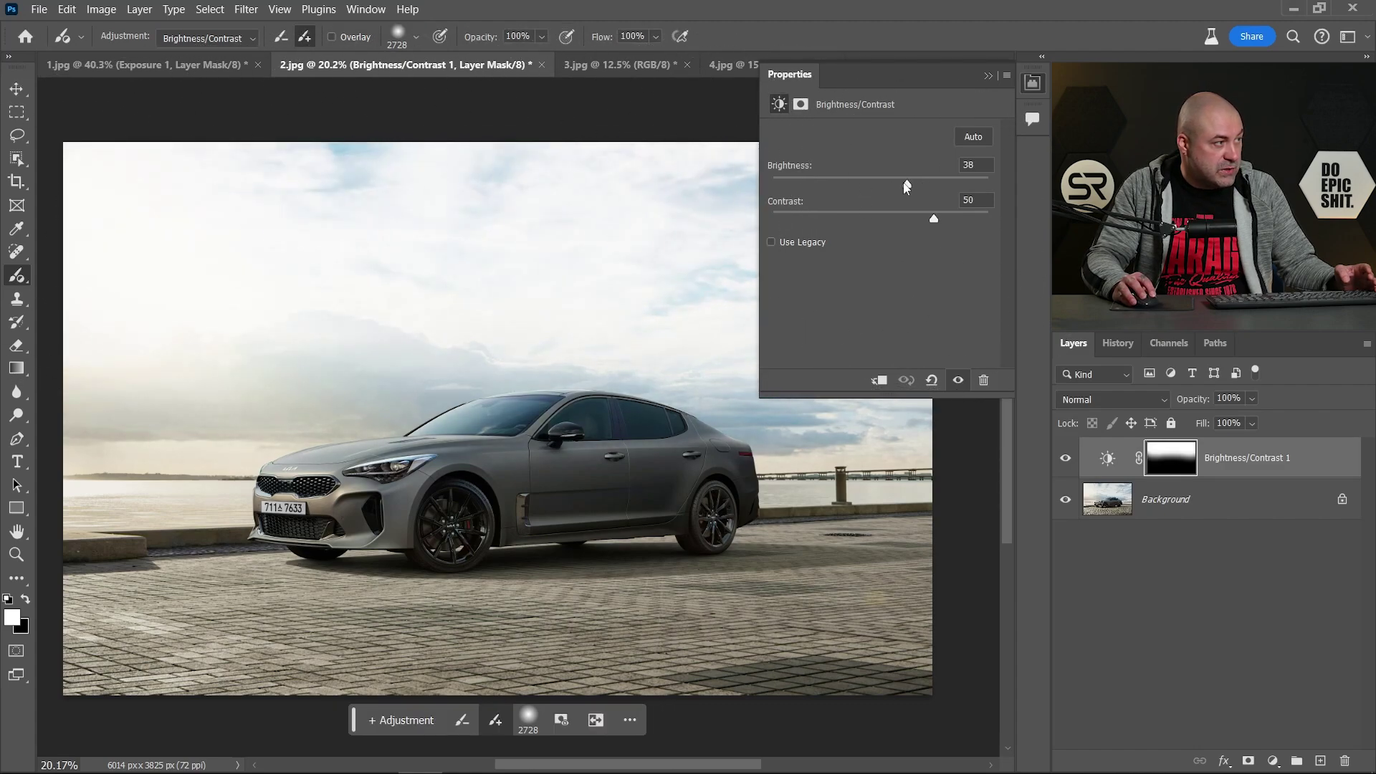
left_click_drag(908, 186, 850, 184)
left_click_drag(956, 220, 972, 221)
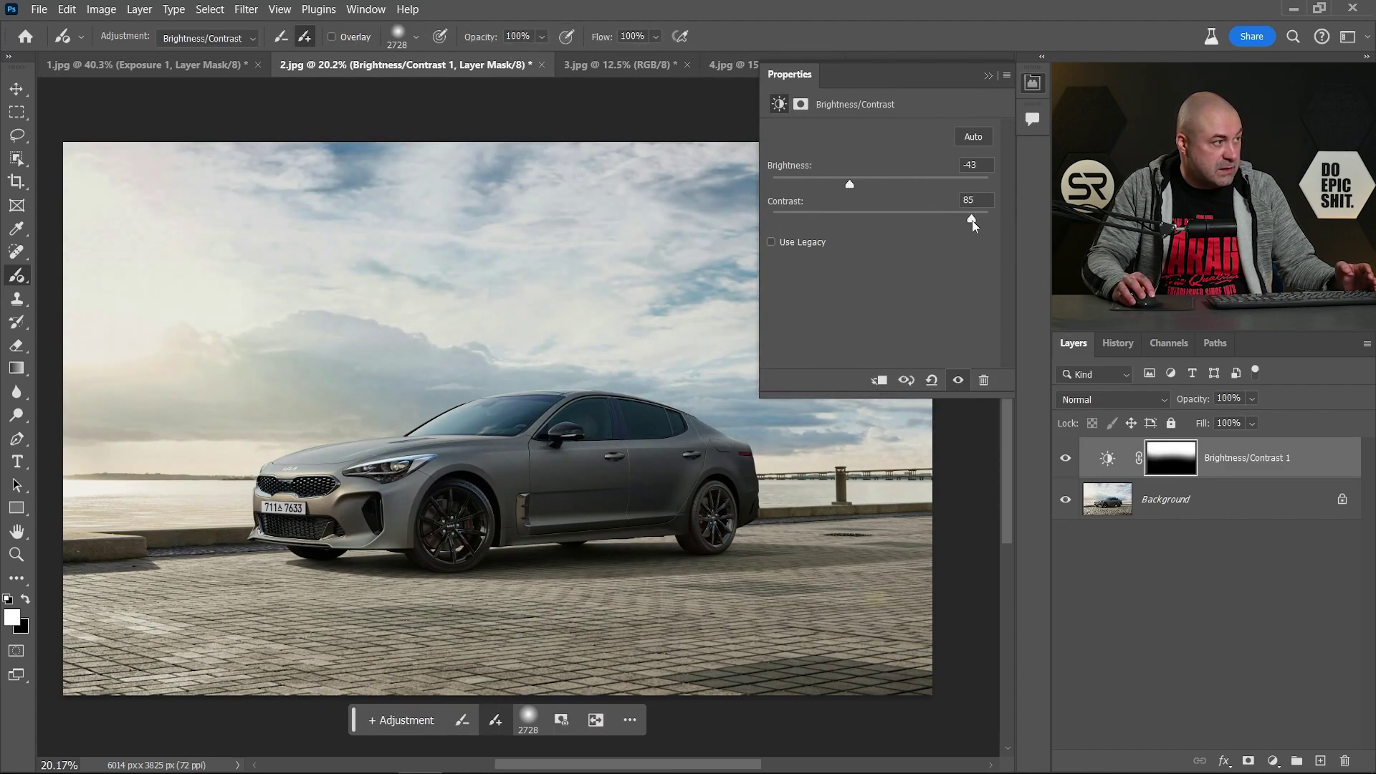
left_click_drag(852, 182, 859, 184)
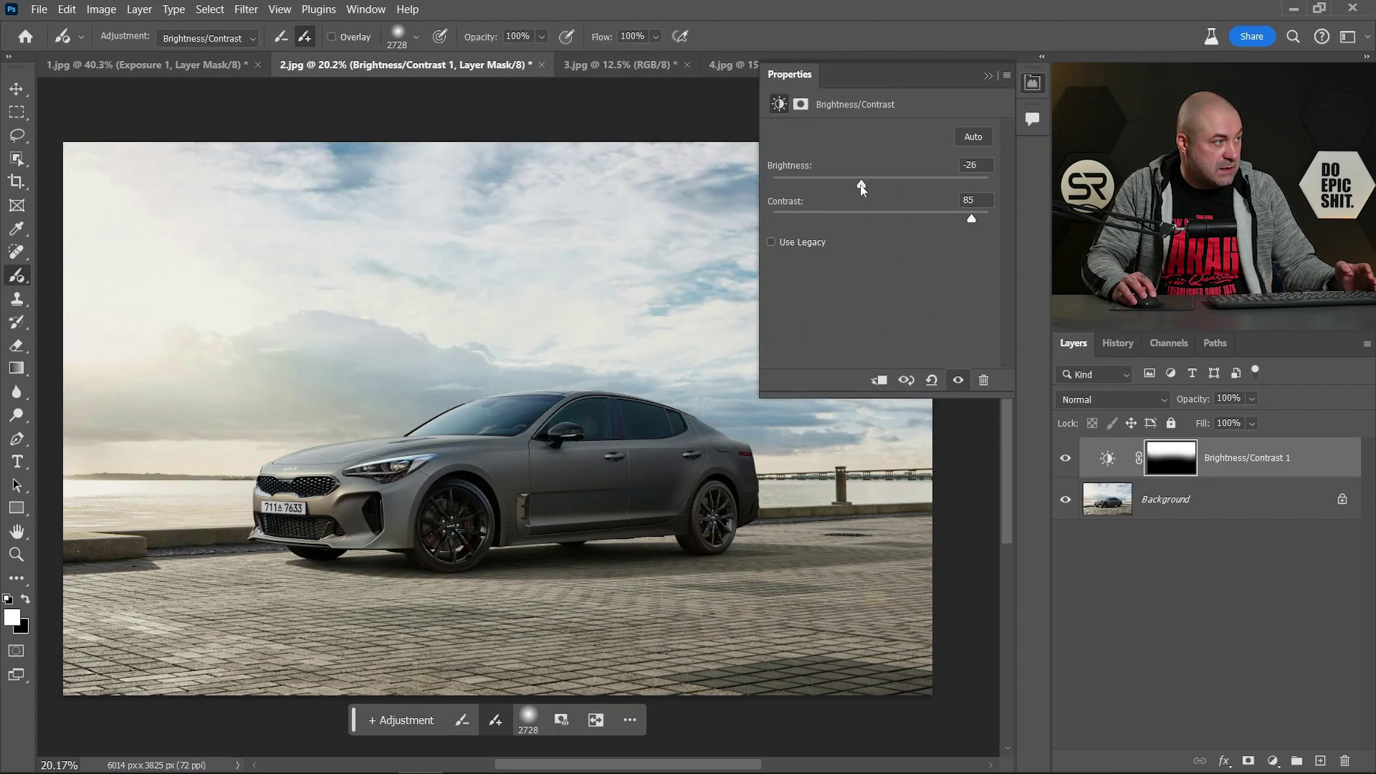
left_click(1038, 84)
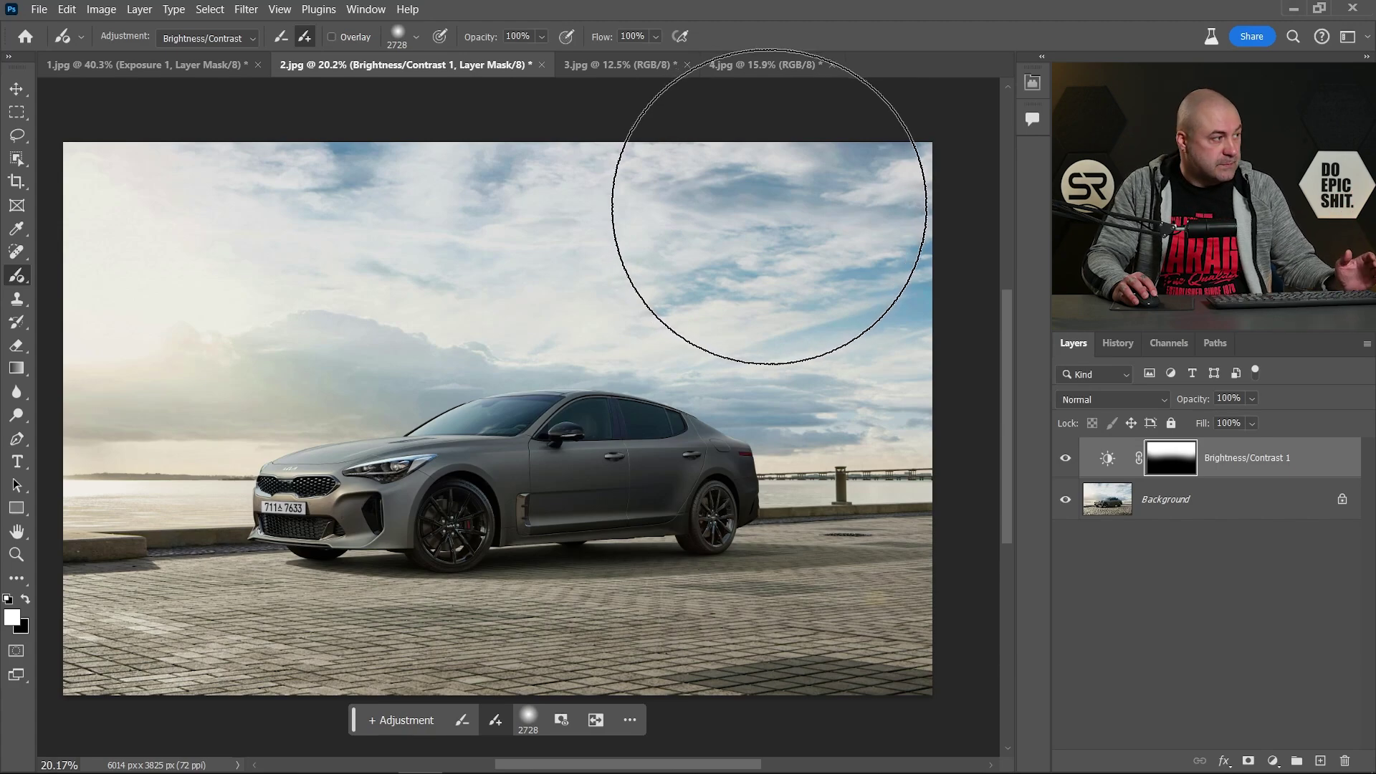
- In 3.jpg, paint a Hue/Saturation adjustment at +30 saturation across the orange lower sky
left_click(603, 64)
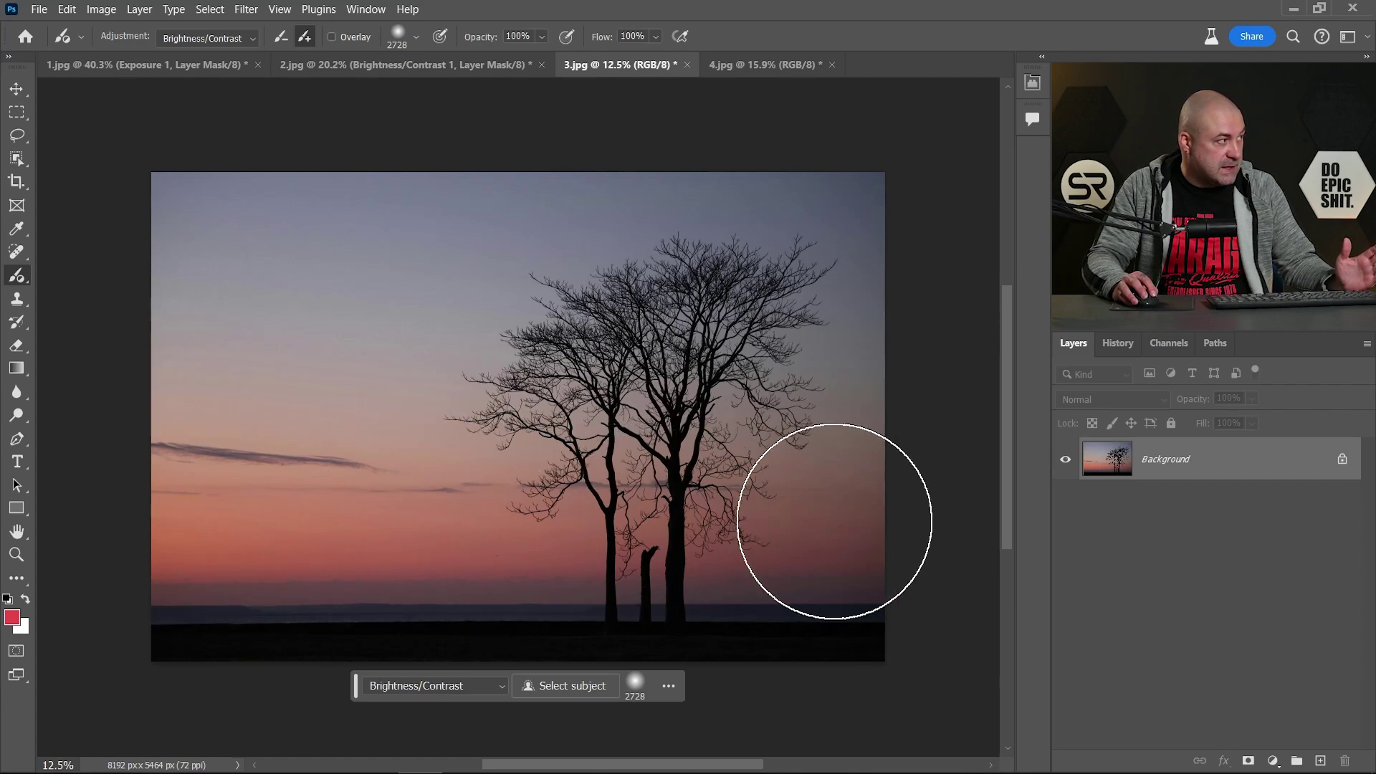
left_click(227, 37)
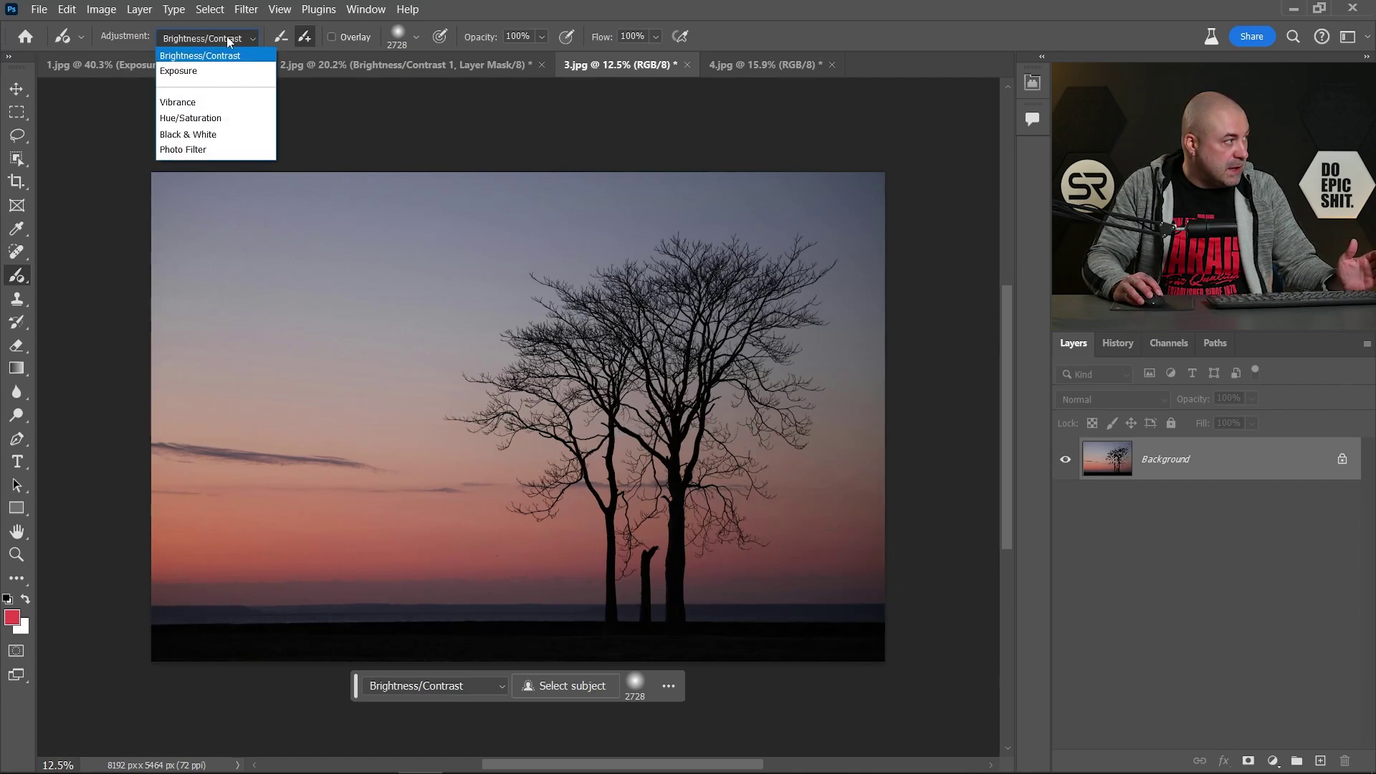
left_click(198, 120)
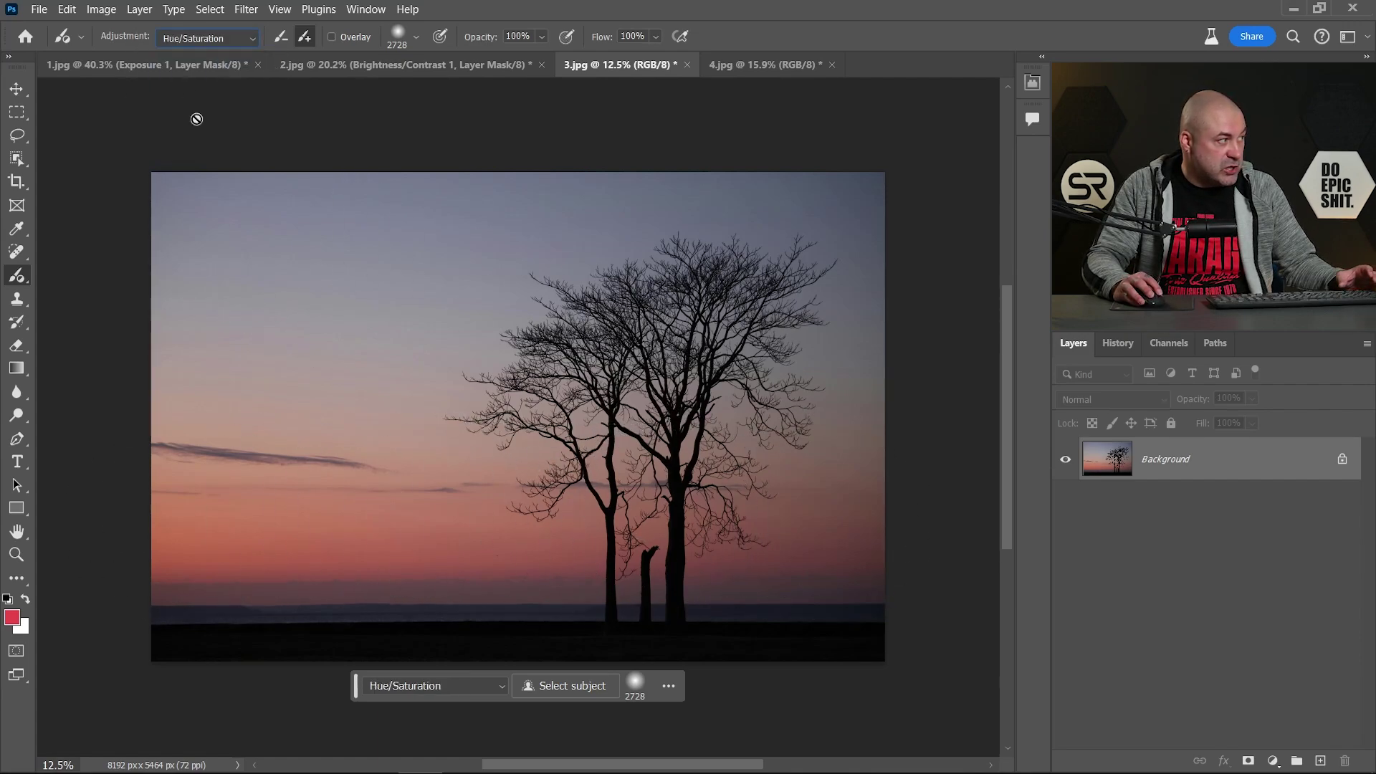
left_click(221, 552)
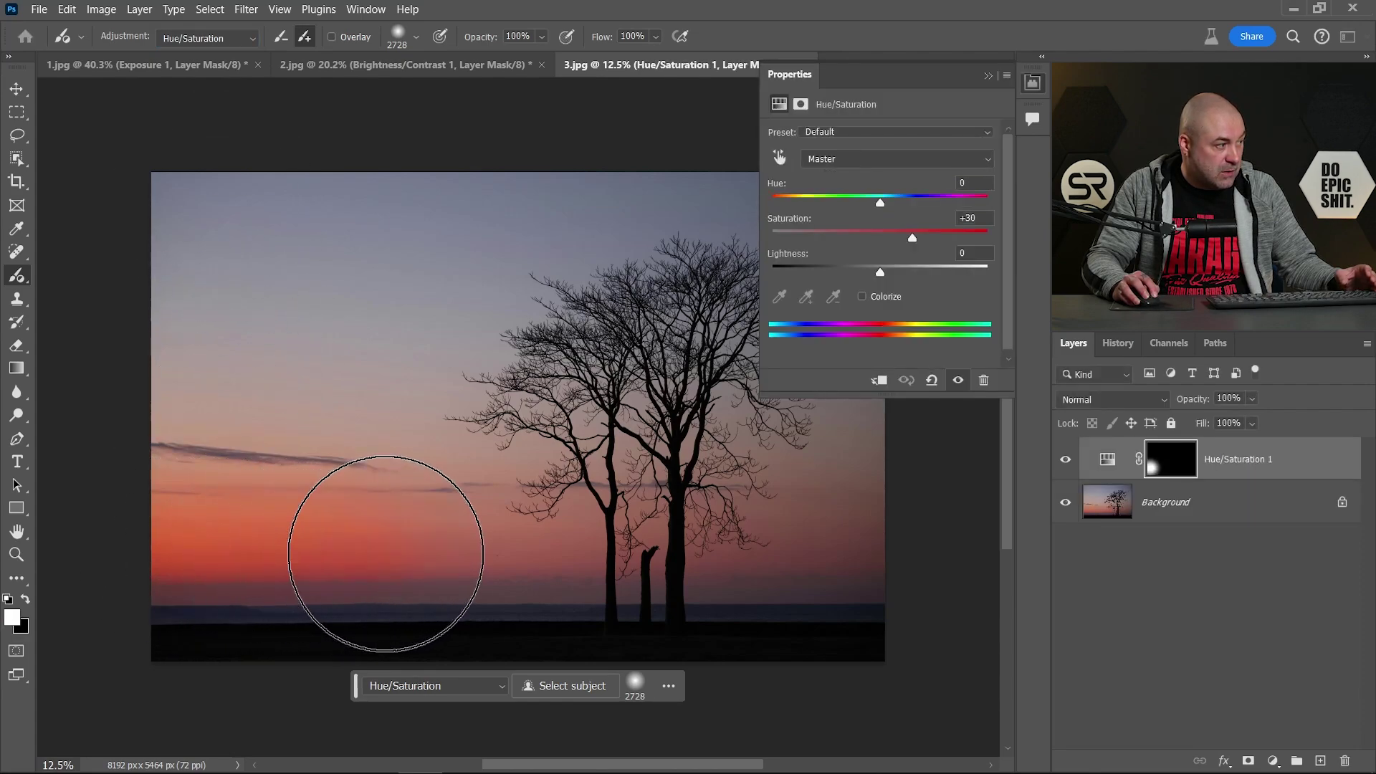
mouse_move(863, 556)
left_mouse_down()
mouse_move(906, 568)
mouse_move(301, 531)
mouse_move(138, 562)
left_mouse_up()
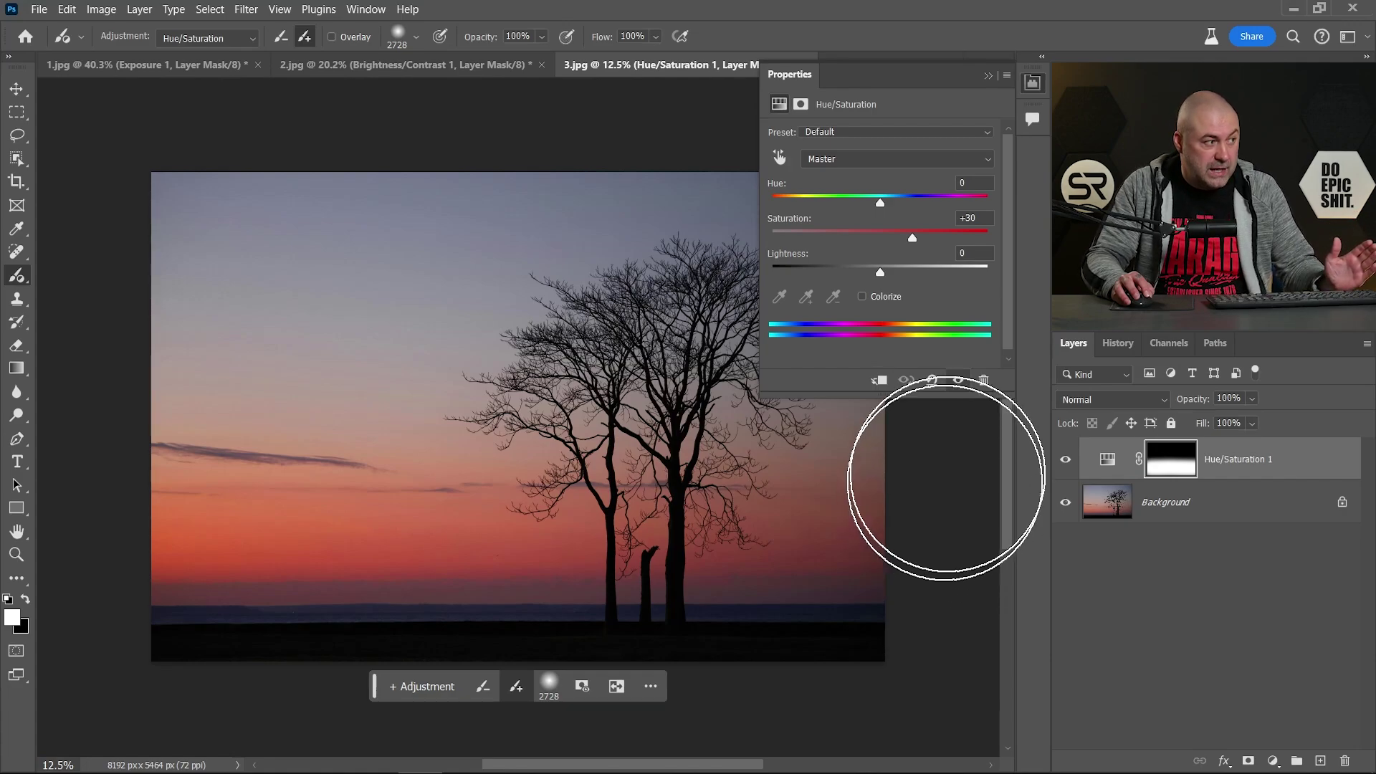
left_click(1032, 83)
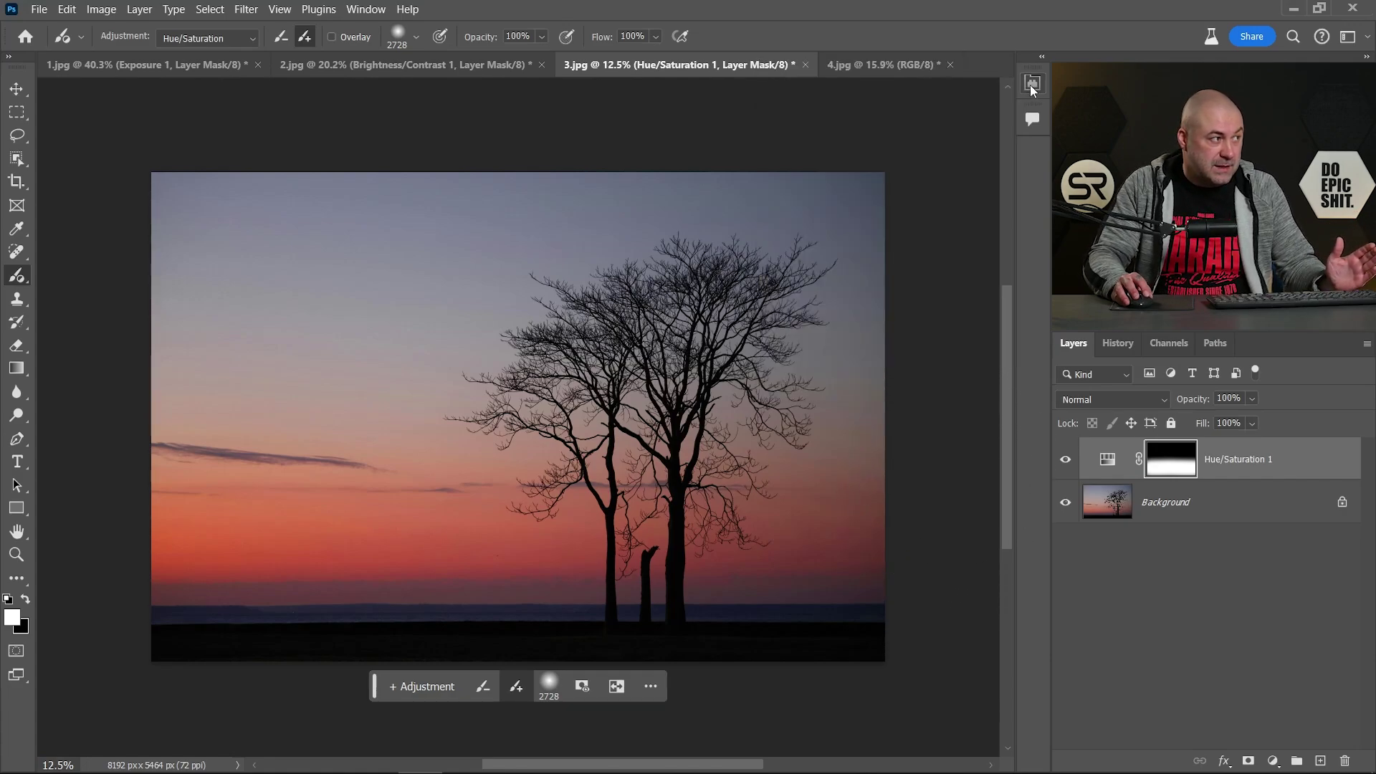
- In 4.jpg, enlarge the brush to about 322 px, paint the left shoe and set Hue -32
left_click(892, 63)
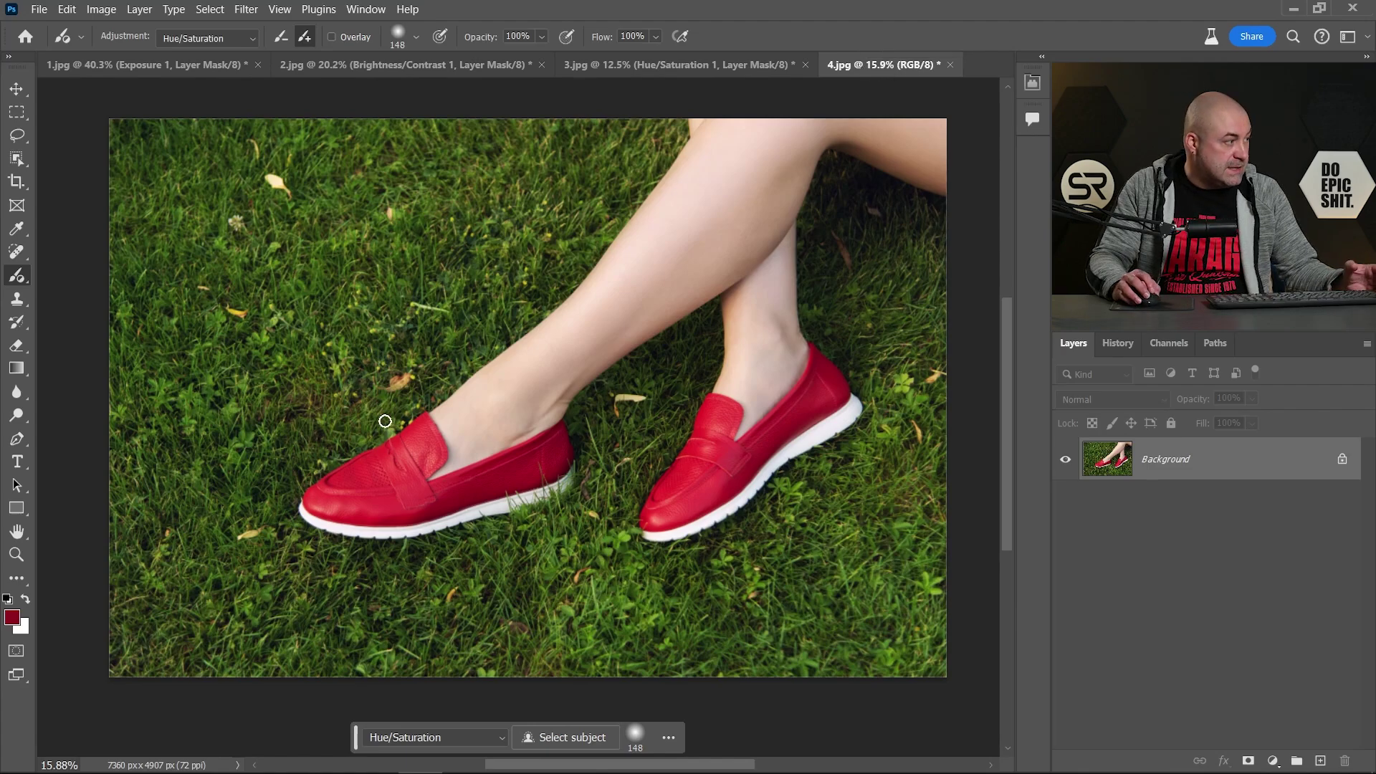
scroll(423, 459, "up", 3)
scroll(424, 437, "up", 3)
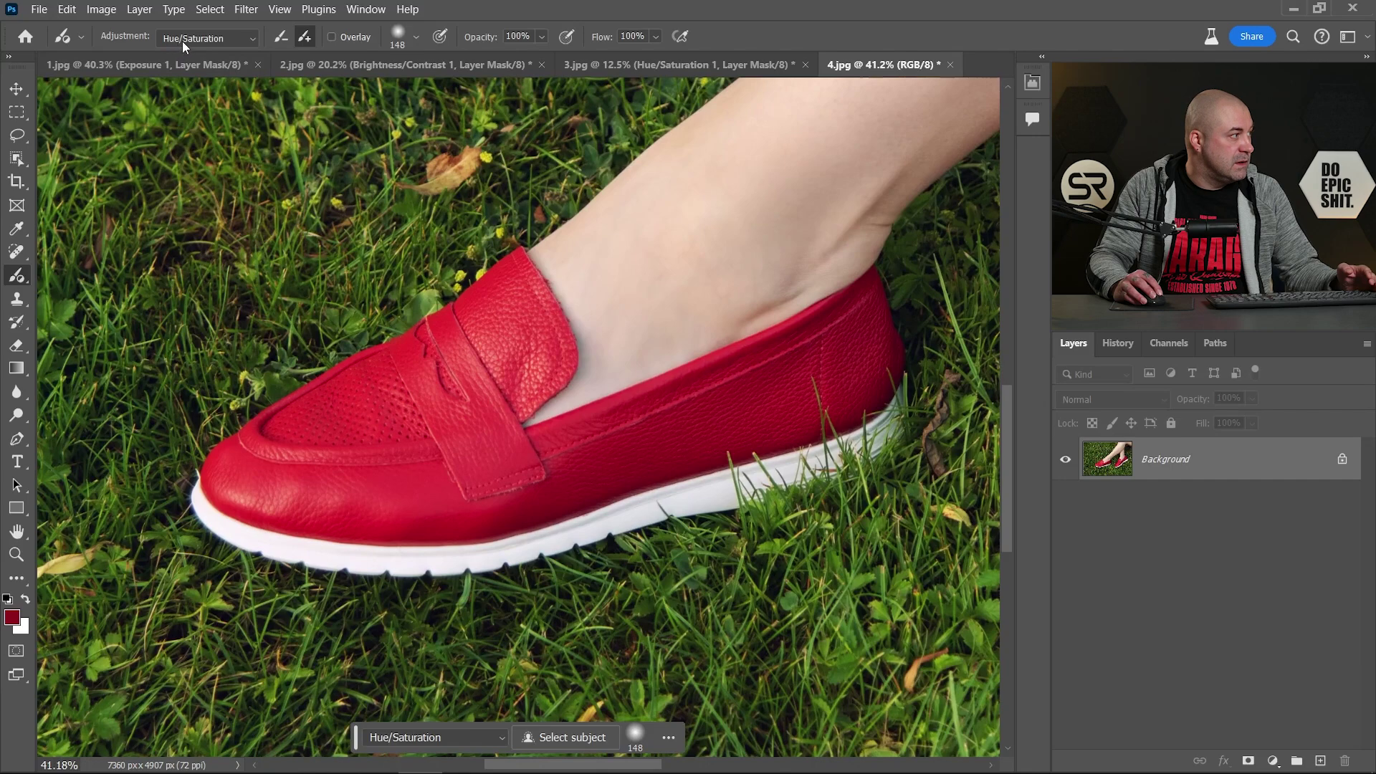
left_click_drag(393, 415, 430, 412)
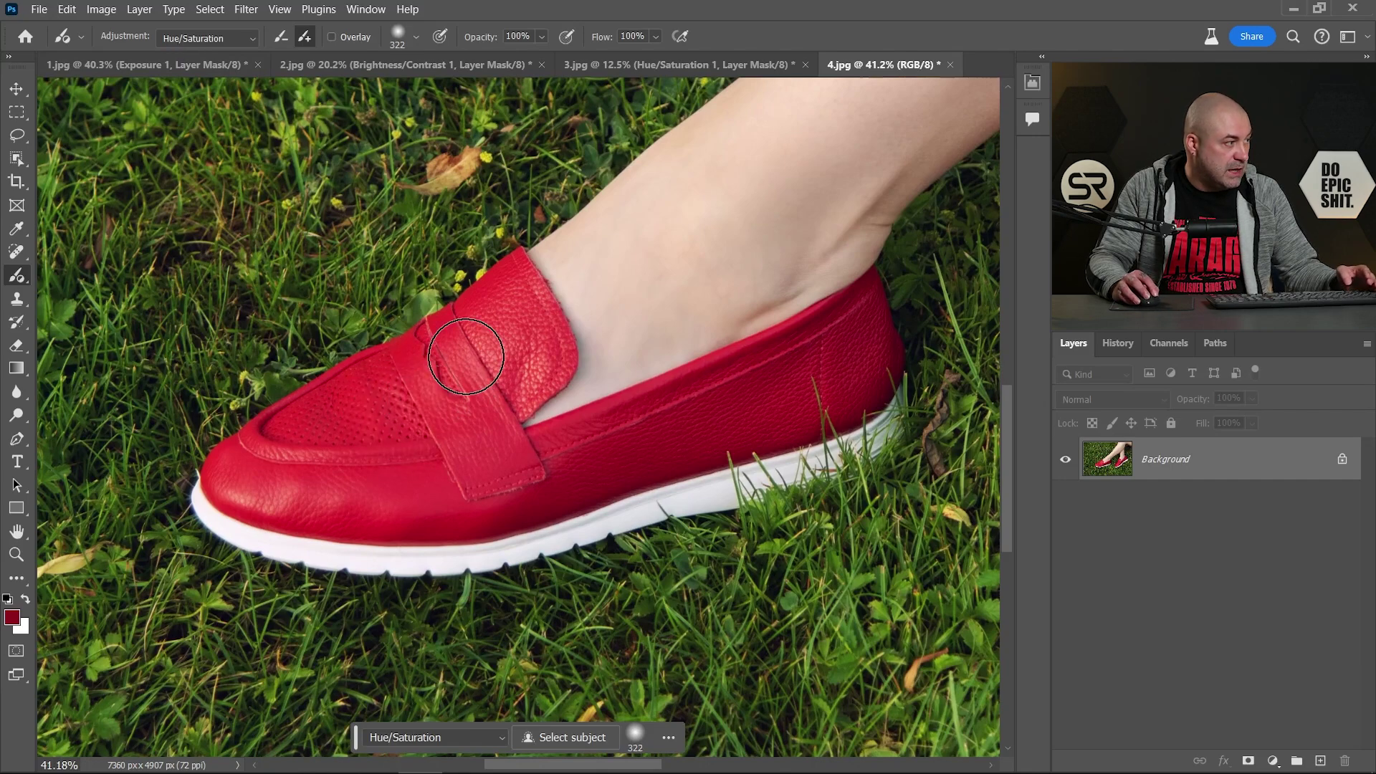
mouse_move(465, 356)
left_mouse_down()
mouse_move(324, 465)
mouse_move(439, 389)
mouse_move(283, 462)
mouse_move(438, 458)
mouse_move(319, 492)
mouse_move(445, 502)
left_mouse_up()
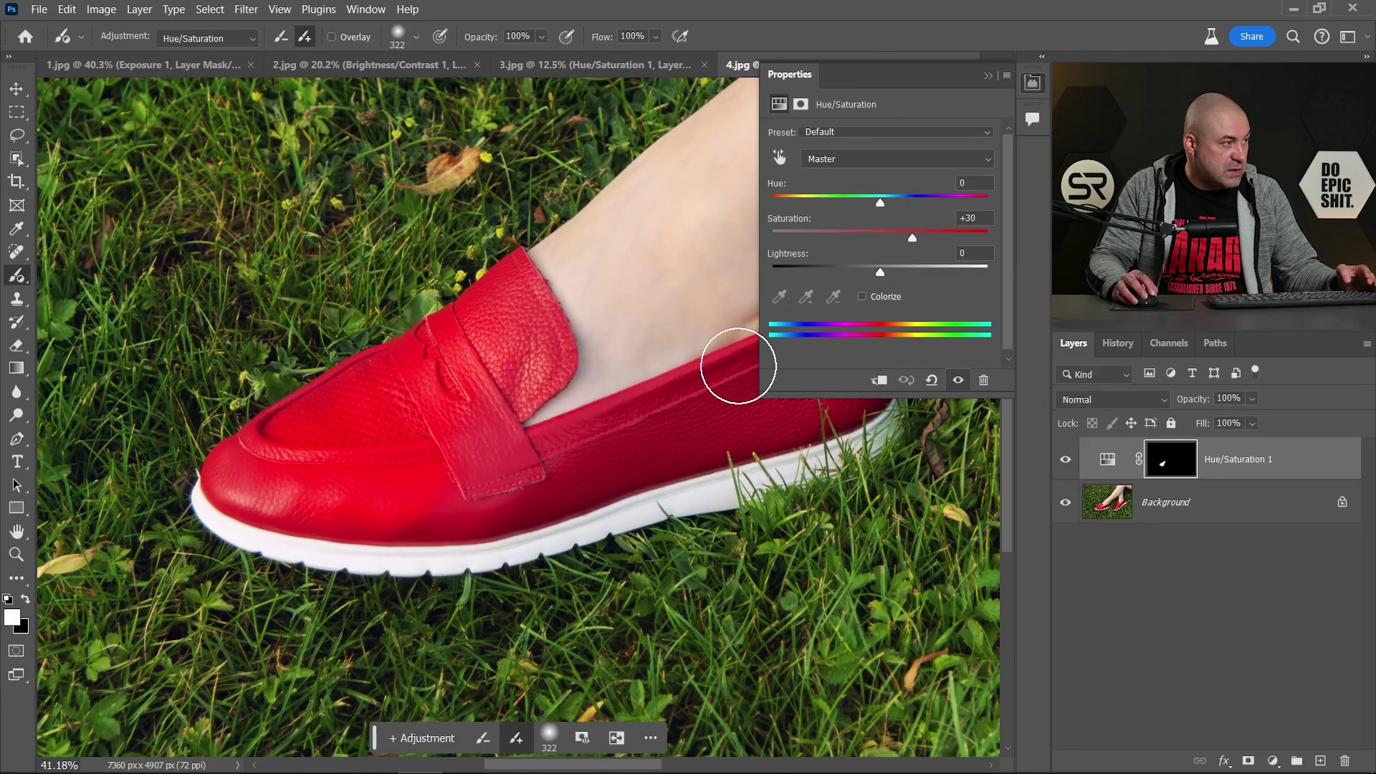
left_click_drag(881, 201, 849, 204)
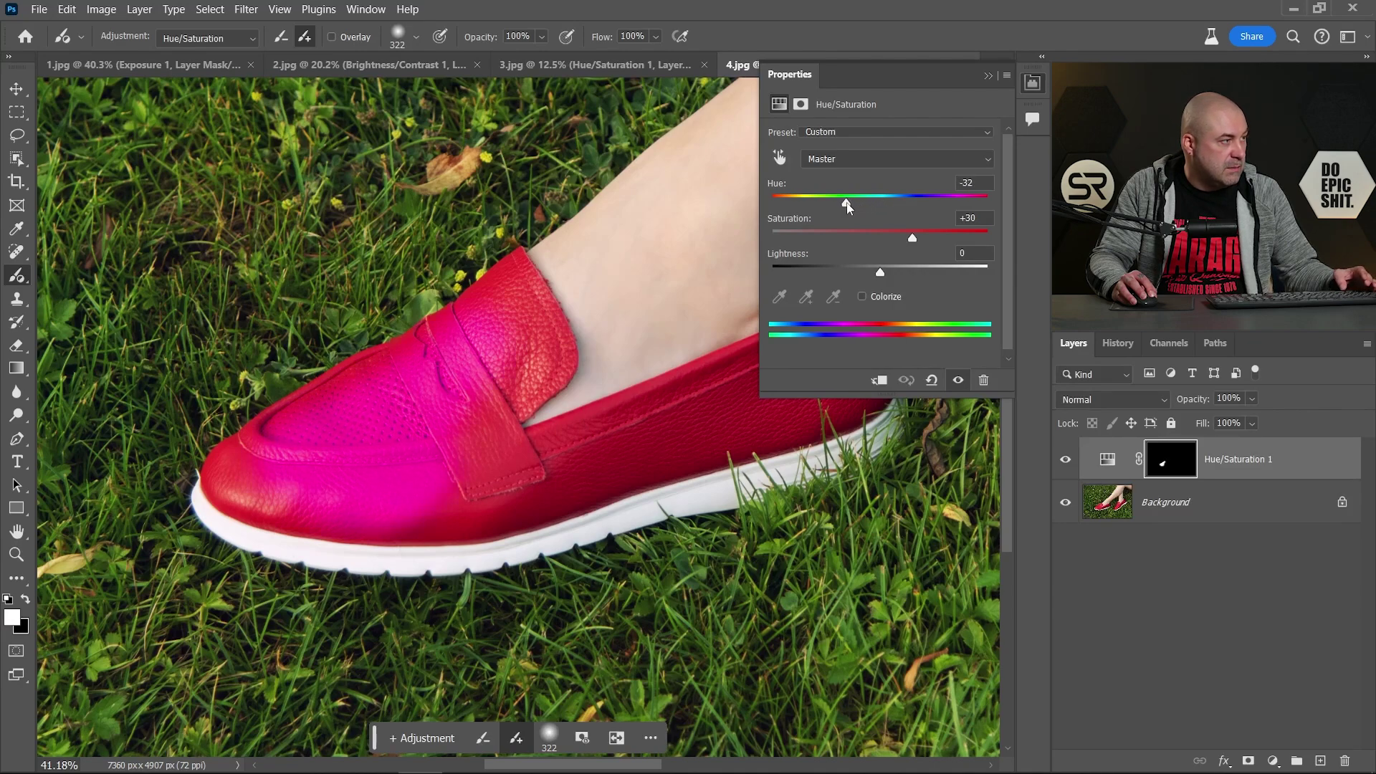
- Extend the pink over the shoe's strap and side with a resized brush
mouse_move(476, 475)
left_mouse_down()
mouse_move(406, 509)
mouse_move(505, 375)
mouse_move(483, 394)
mouse_move(509, 339)
mouse_move(459, 359)
left_mouse_up()
scroll(481, 377, "up", 2)
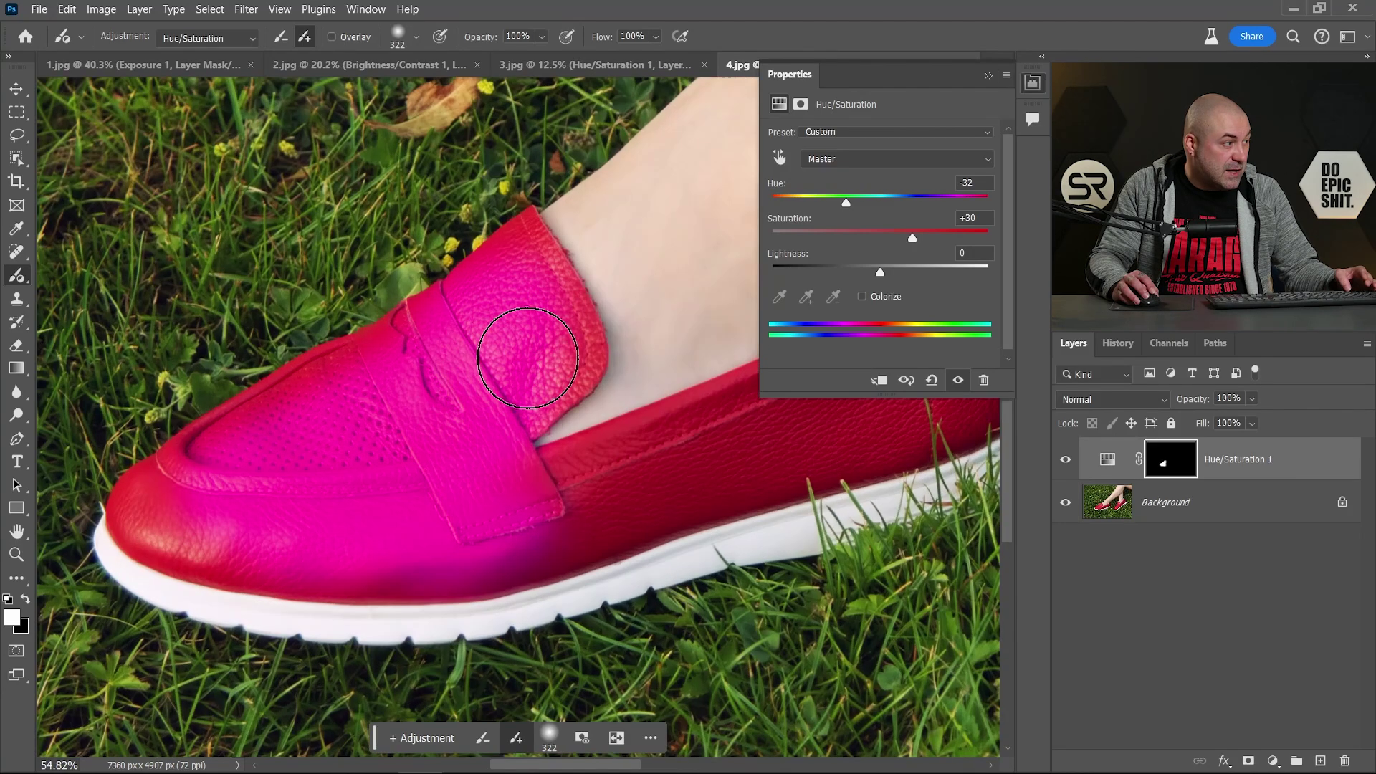
right_click(528, 357, "alt")
mouse_move(536, 337)
left_mouse_down()
mouse_move(565, 365)
mouse_move(520, 255)
mouse_move(395, 355)
mouse_move(218, 451)
mouse_move(151, 516)
mouse_move(294, 547)
mouse_move(245, 547)
mouse_move(163, 511)
mouse_move(153, 485)
mouse_move(146, 513)
mouse_move(323, 546)
mouse_move(604, 520)
mouse_move(718, 488)
mouse_move(504, 522)
mouse_move(678, 436)
mouse_move(470, 499)
mouse_move(630, 491)
left_mouse_up()
left_click_drag(718, 465, 614, 497)
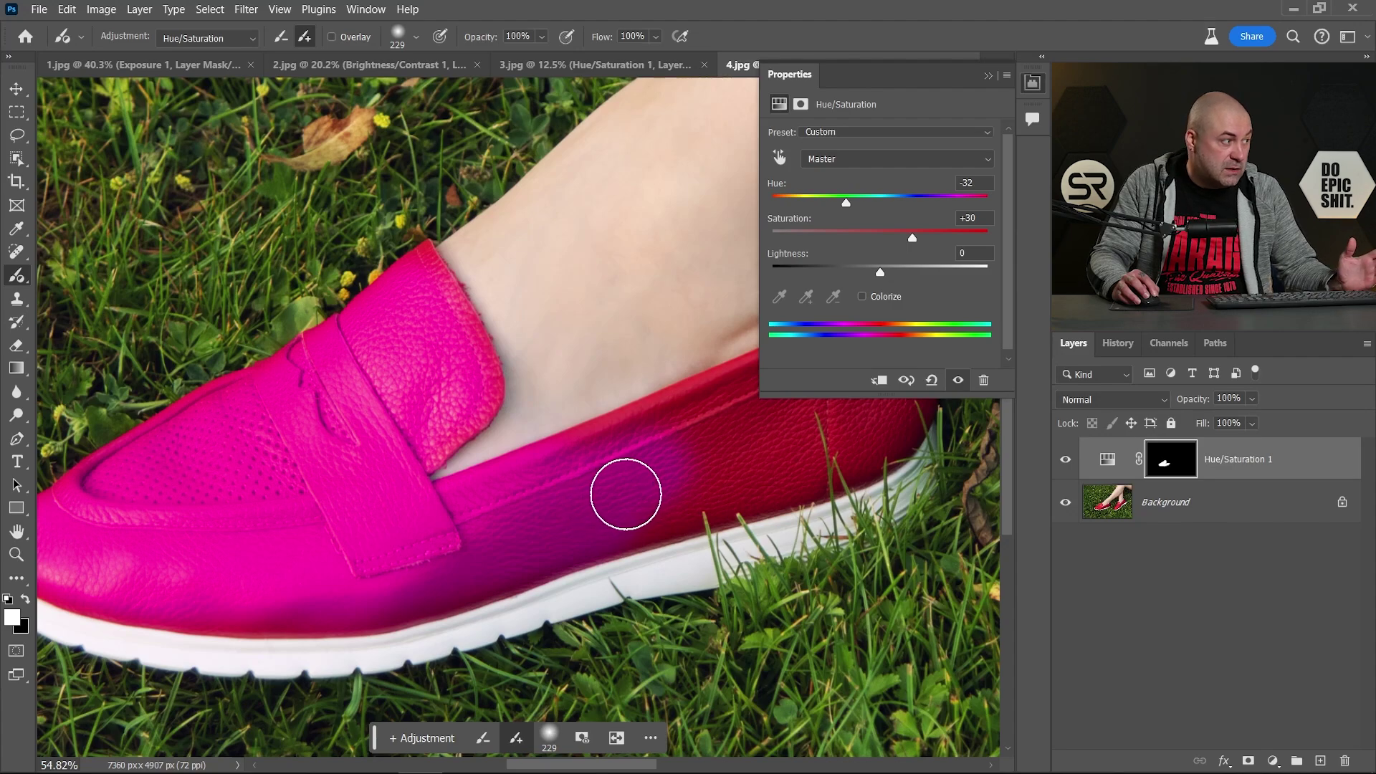
- Delete the brushed Hue/Saturation 1 layer so the shoes are red again
left_click(1033, 82)
left_click_drag(1249, 464, 1345, 760)
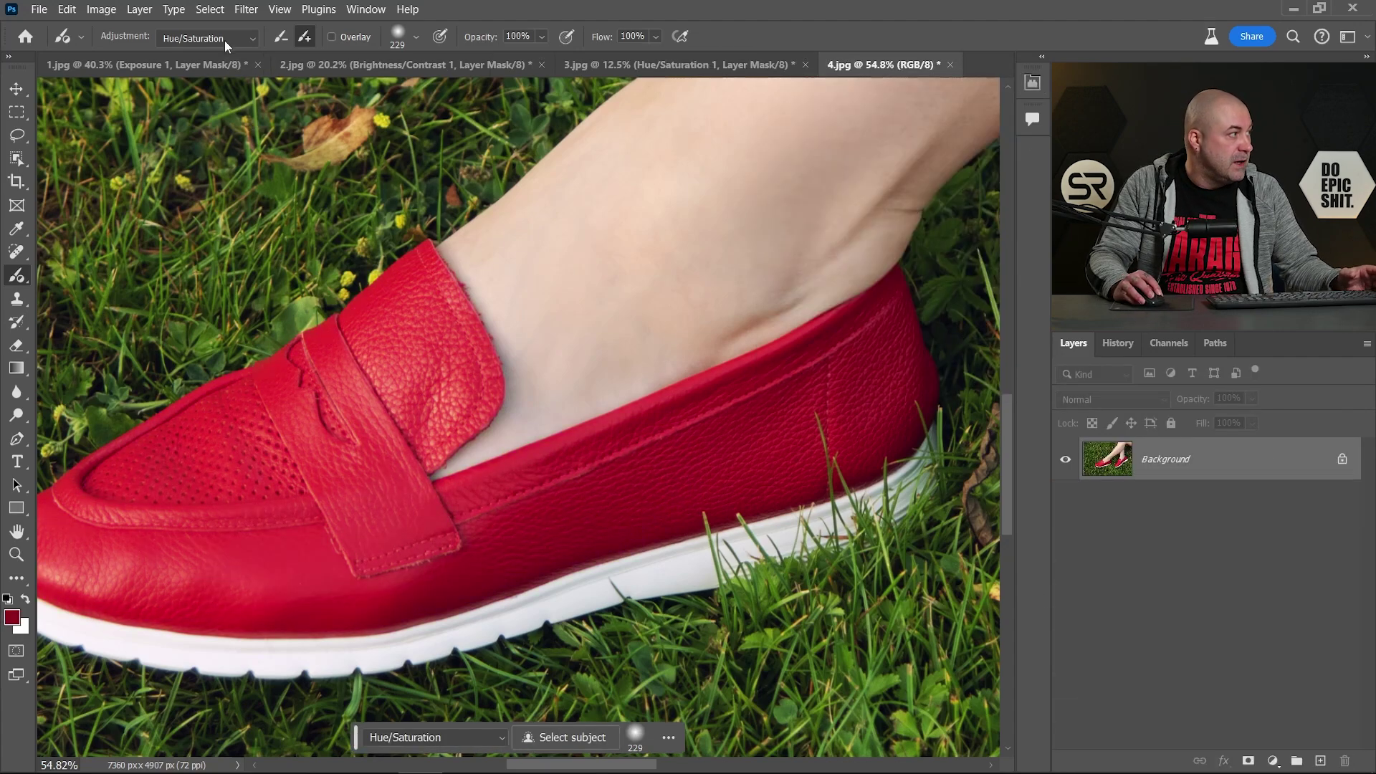
left_click(210, 10)
left_click(272, 176)
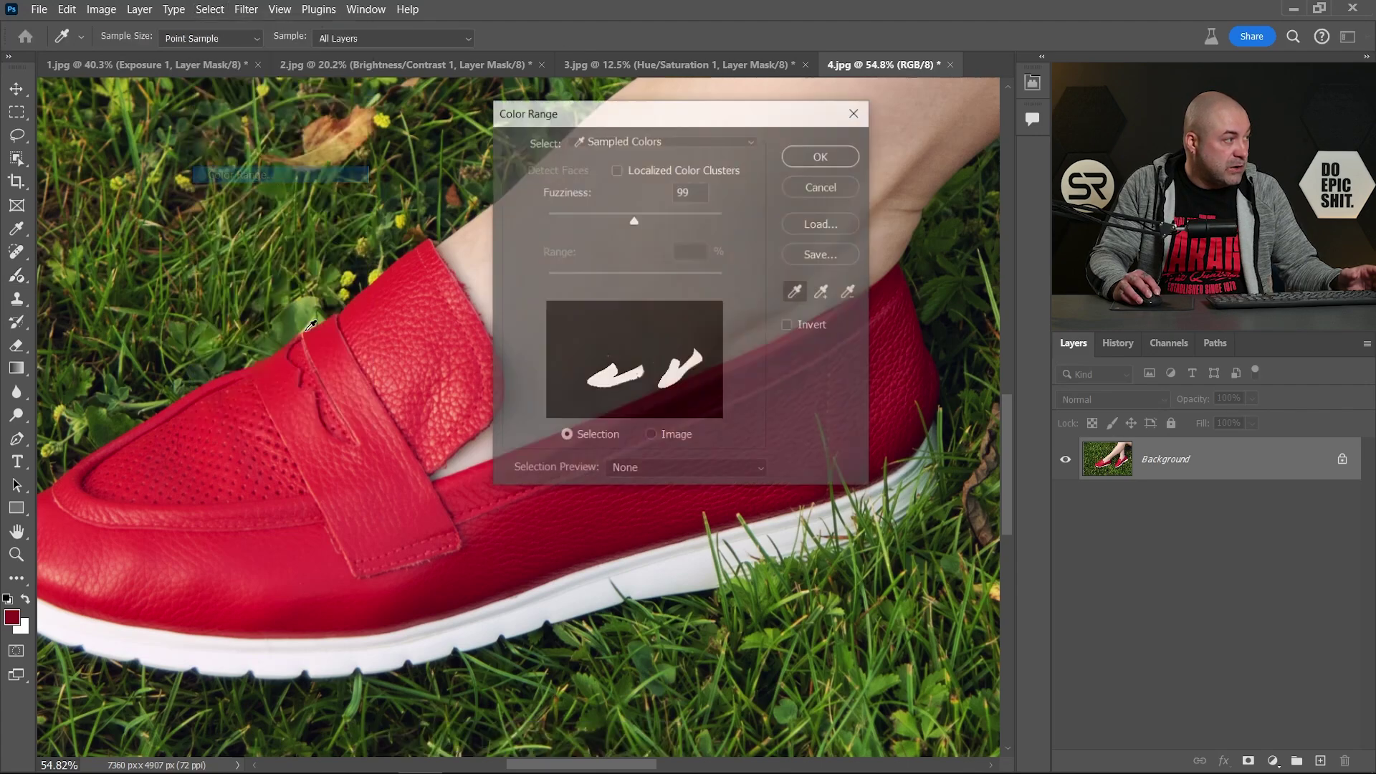
- Sample the shoe reds in Color Range with Add to Sample, set Fuzziness 87 and confirm
left_click(249, 566)
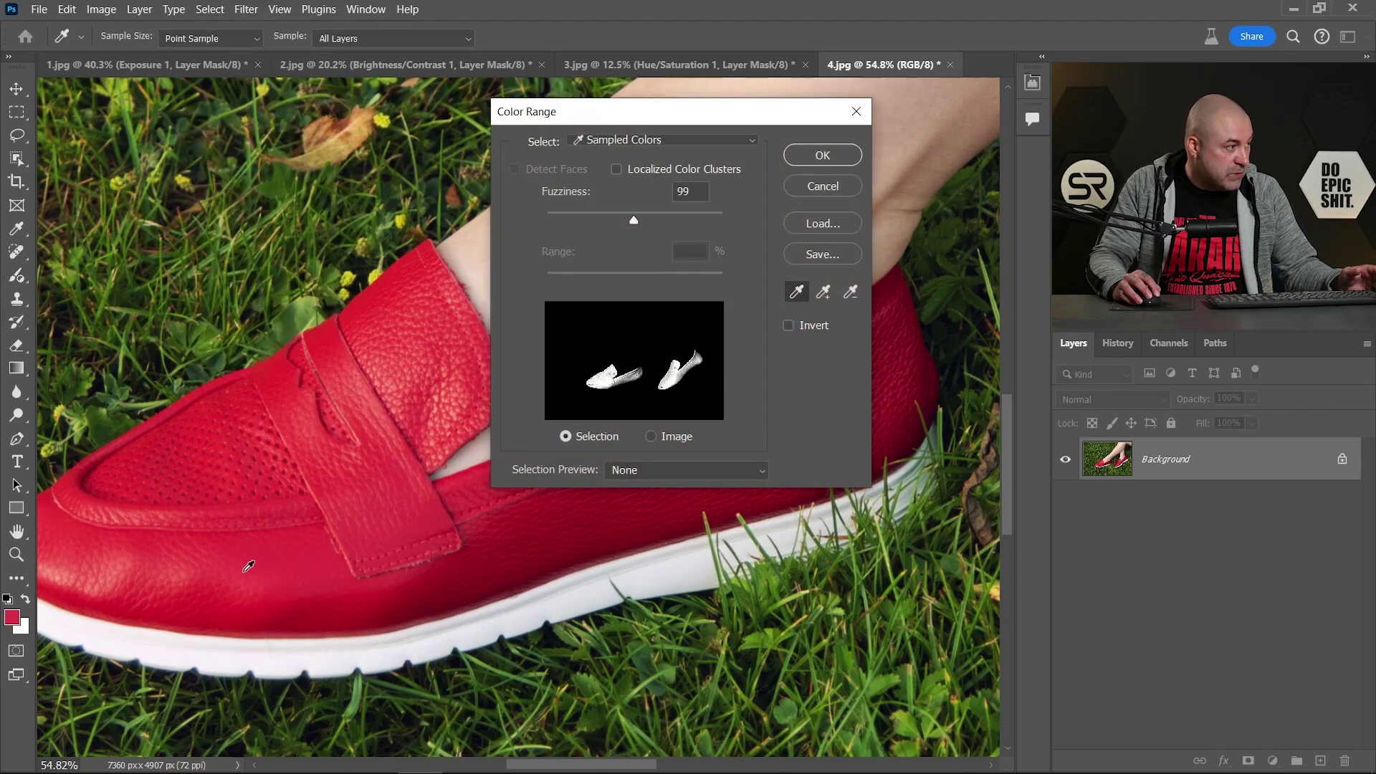
left_click(825, 291)
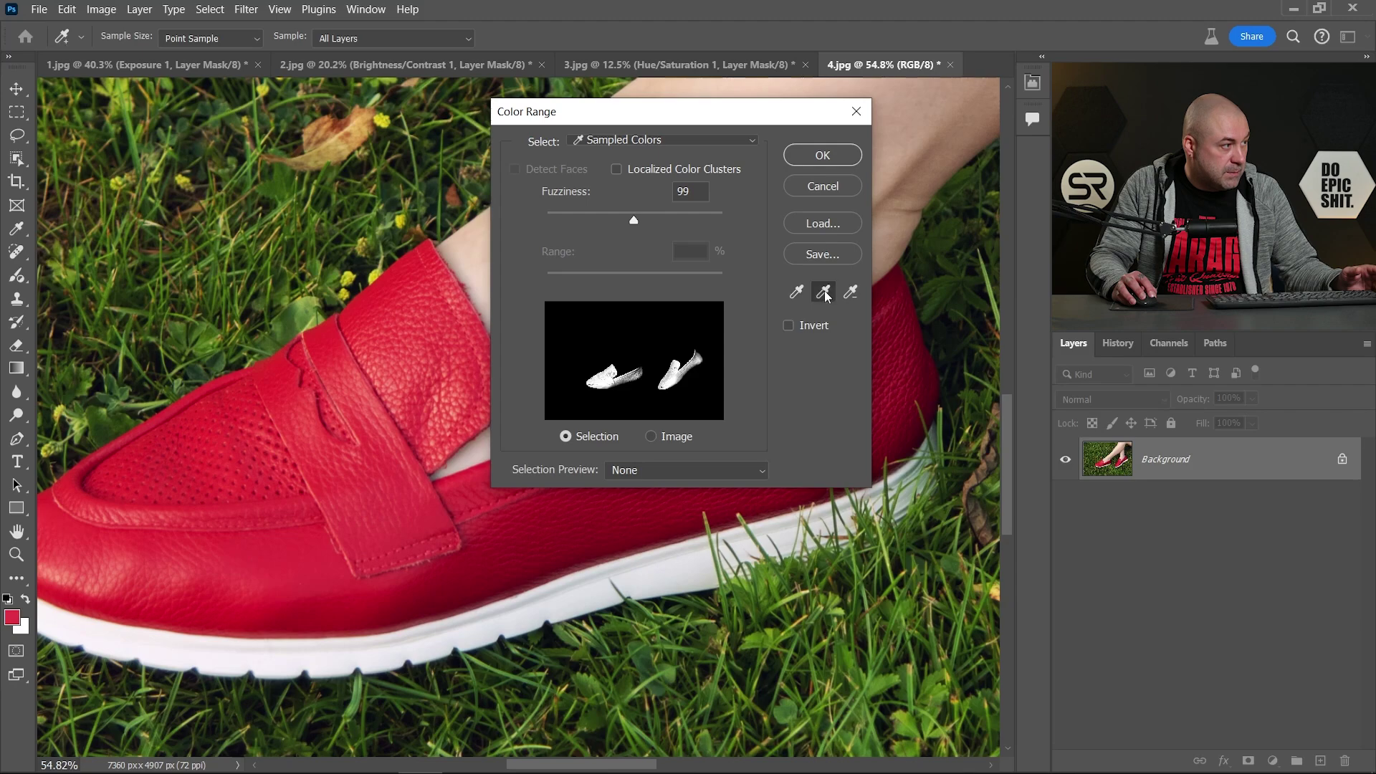
left_click(507, 555)
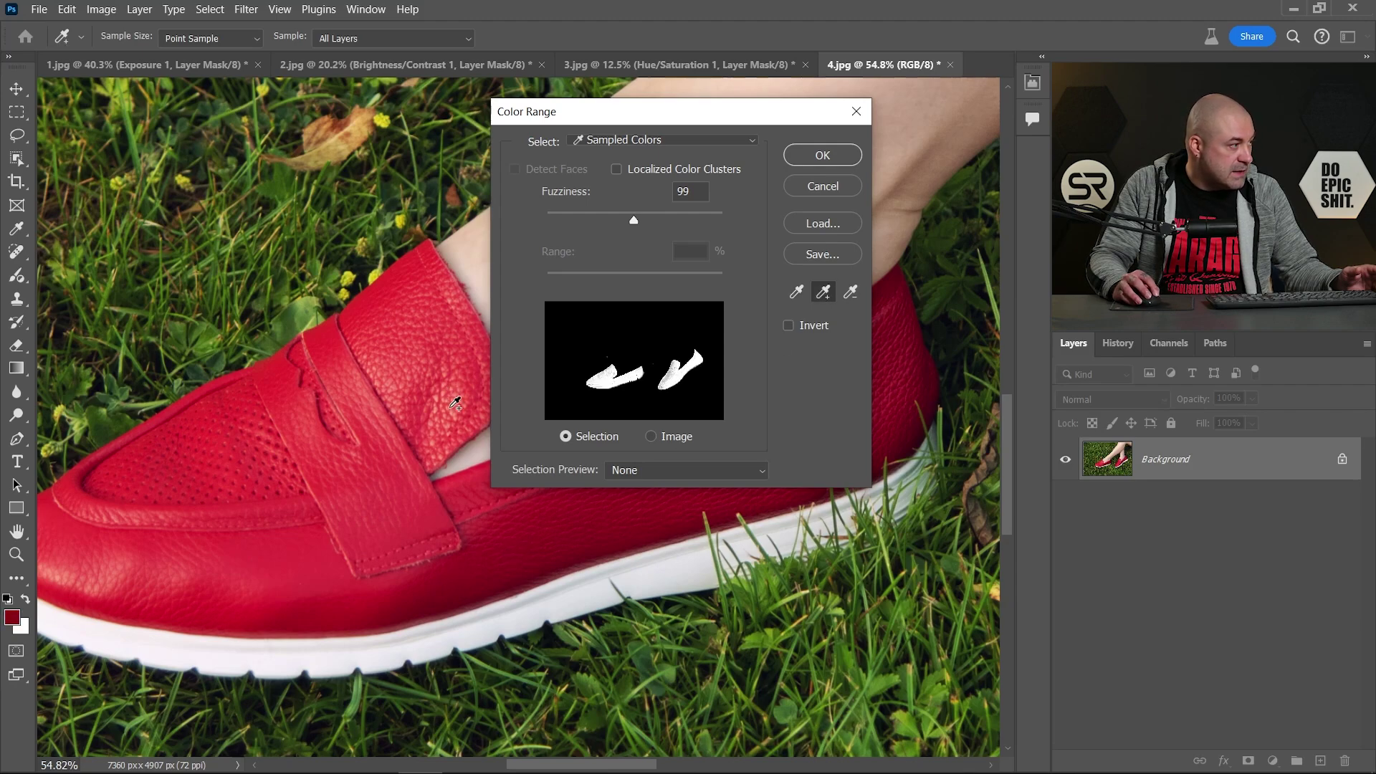
left_click(401, 372)
left_click(387, 321)
left_click(396, 294)
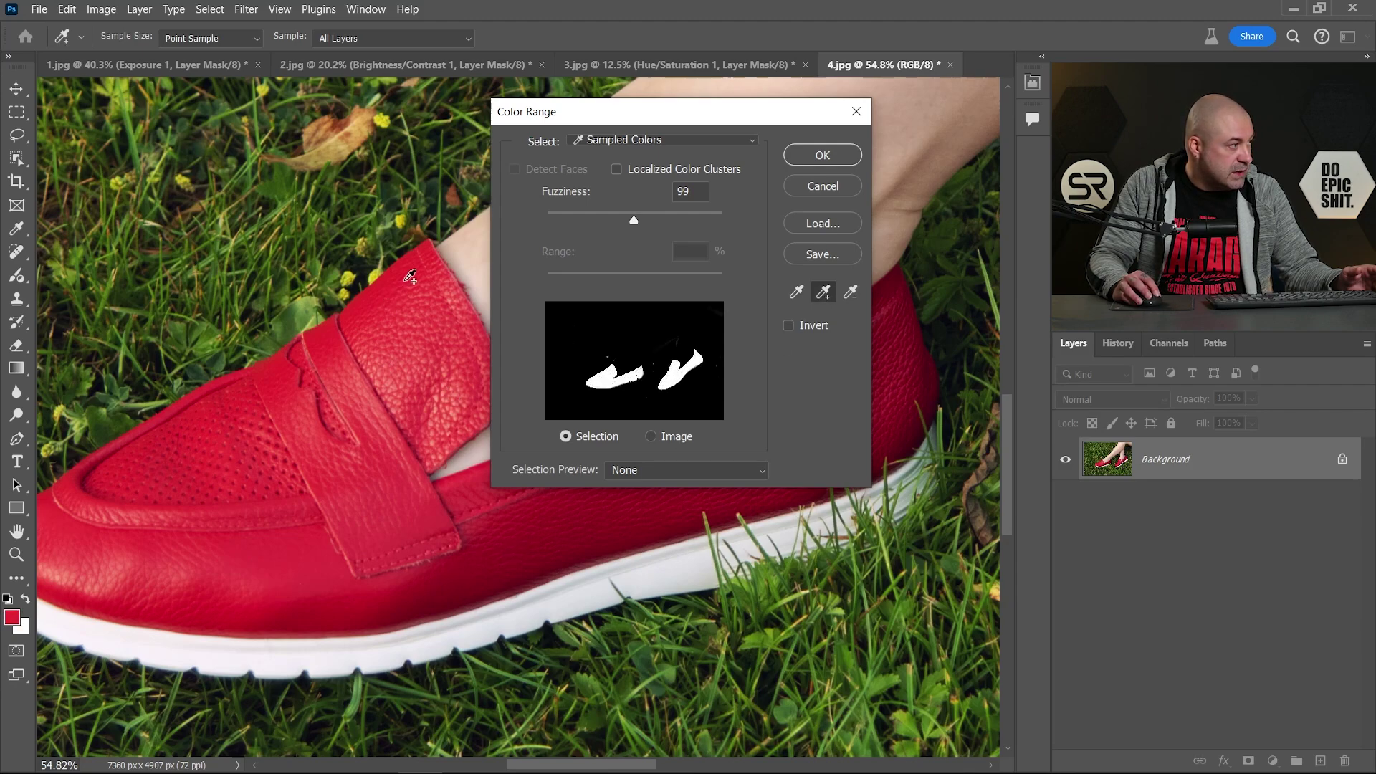
left_click(406, 280)
left_click(417, 421)
left_click(500, 568)
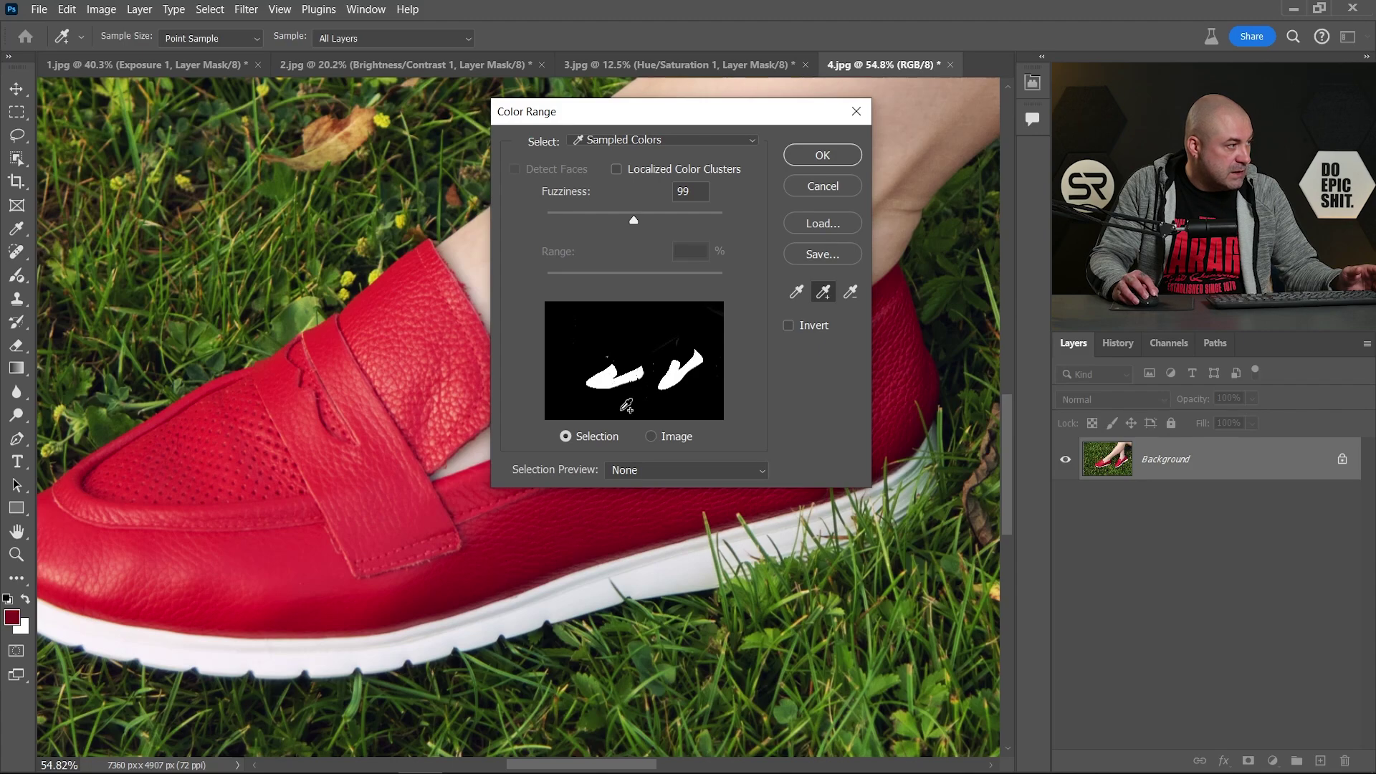
left_click_drag(632, 221, 622, 226)
left_click(820, 158)
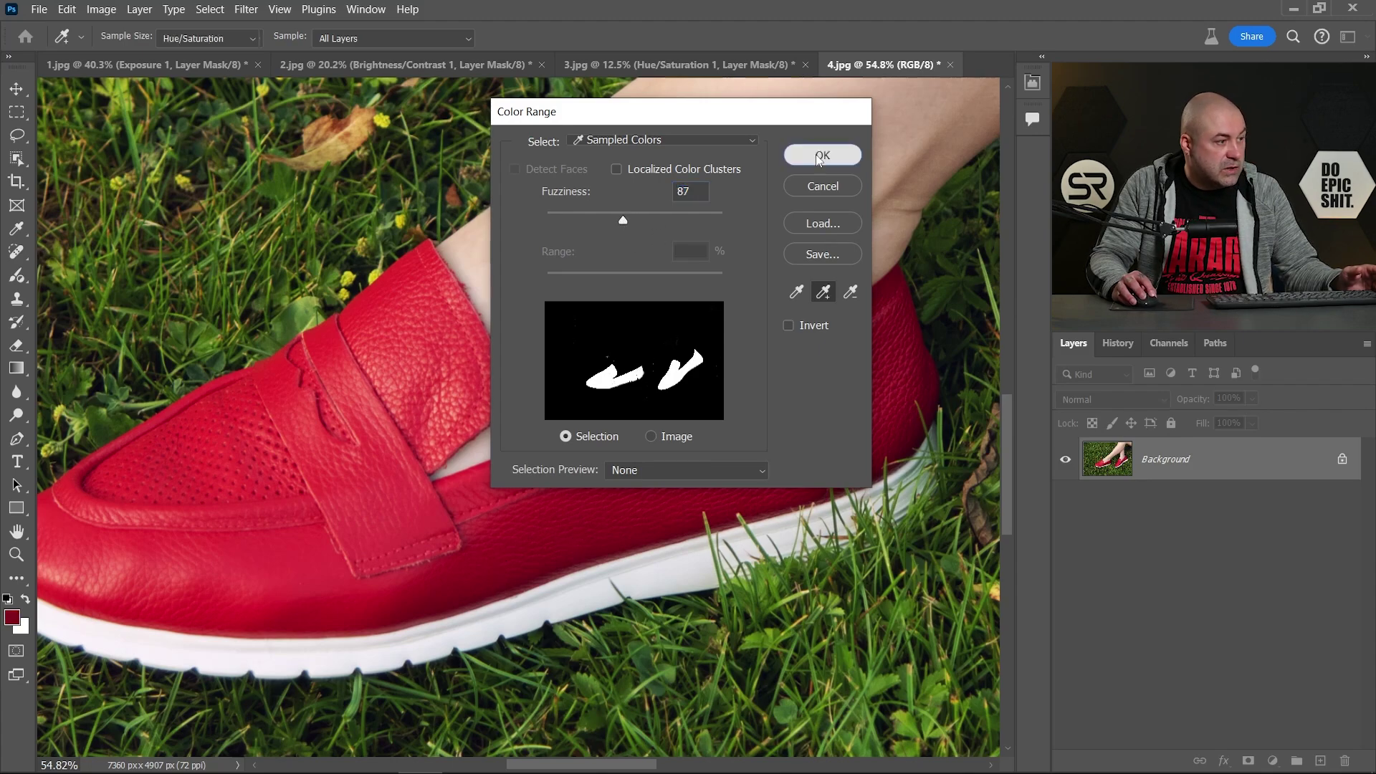
left_click(1272, 761)
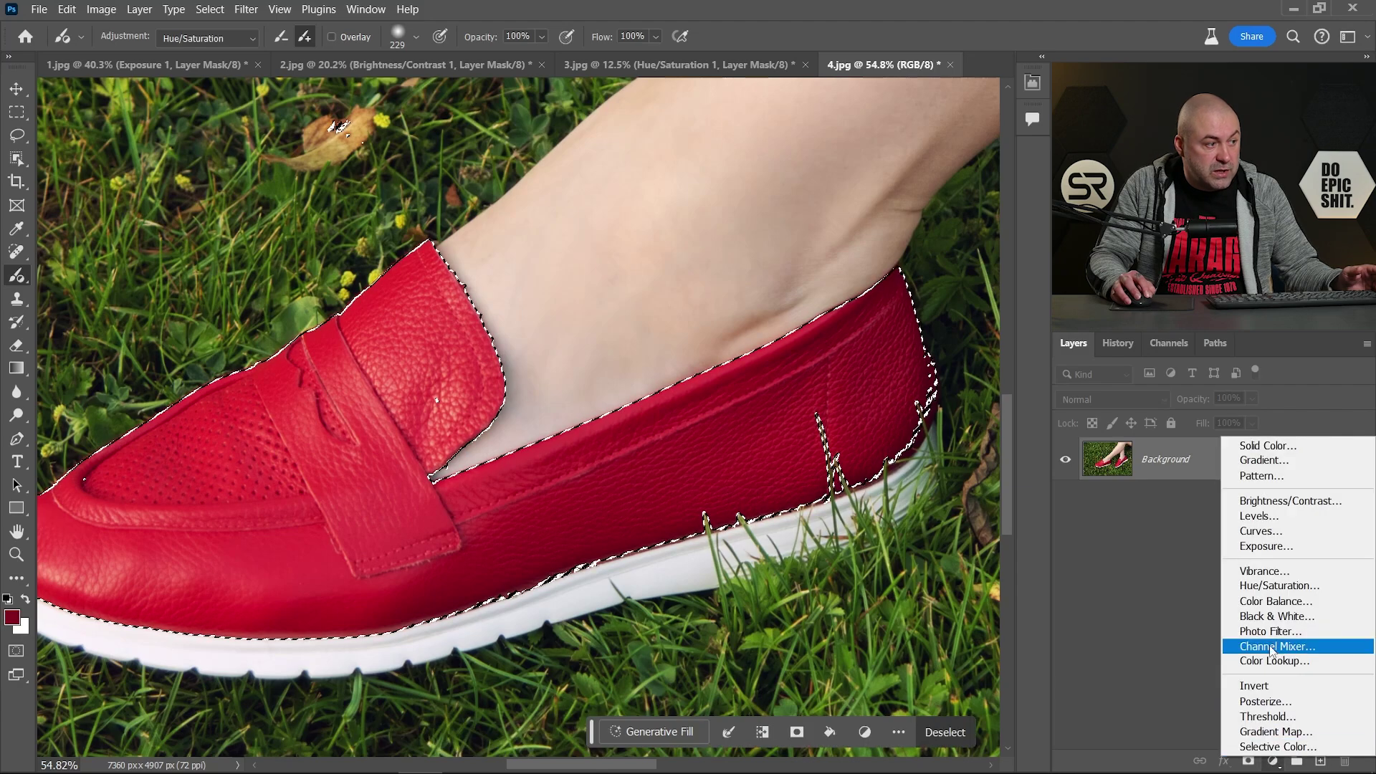
- Add a Hue/Saturation layer to the selected shoes with Hue -22 and collapse Properties
left_click(1280, 586)
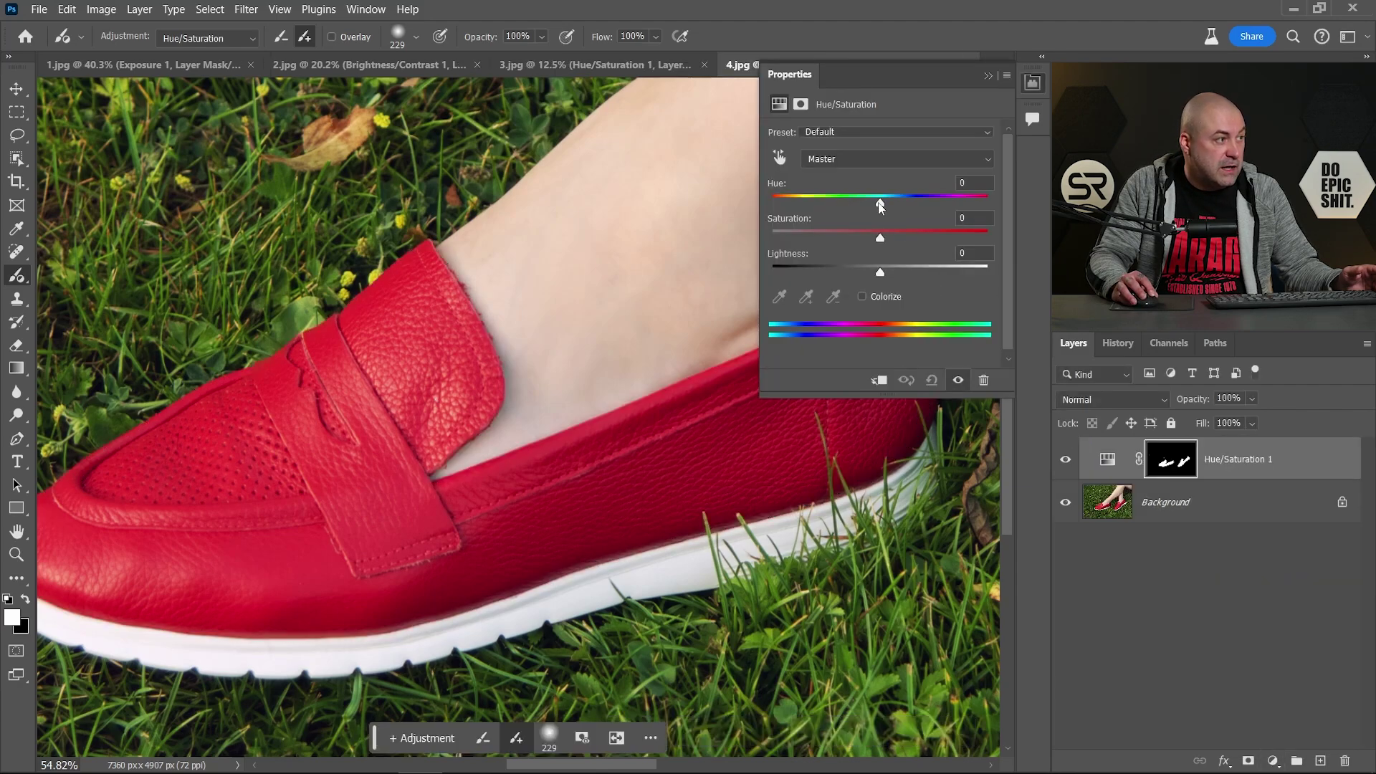
left_click_drag(880, 204, 858, 203)
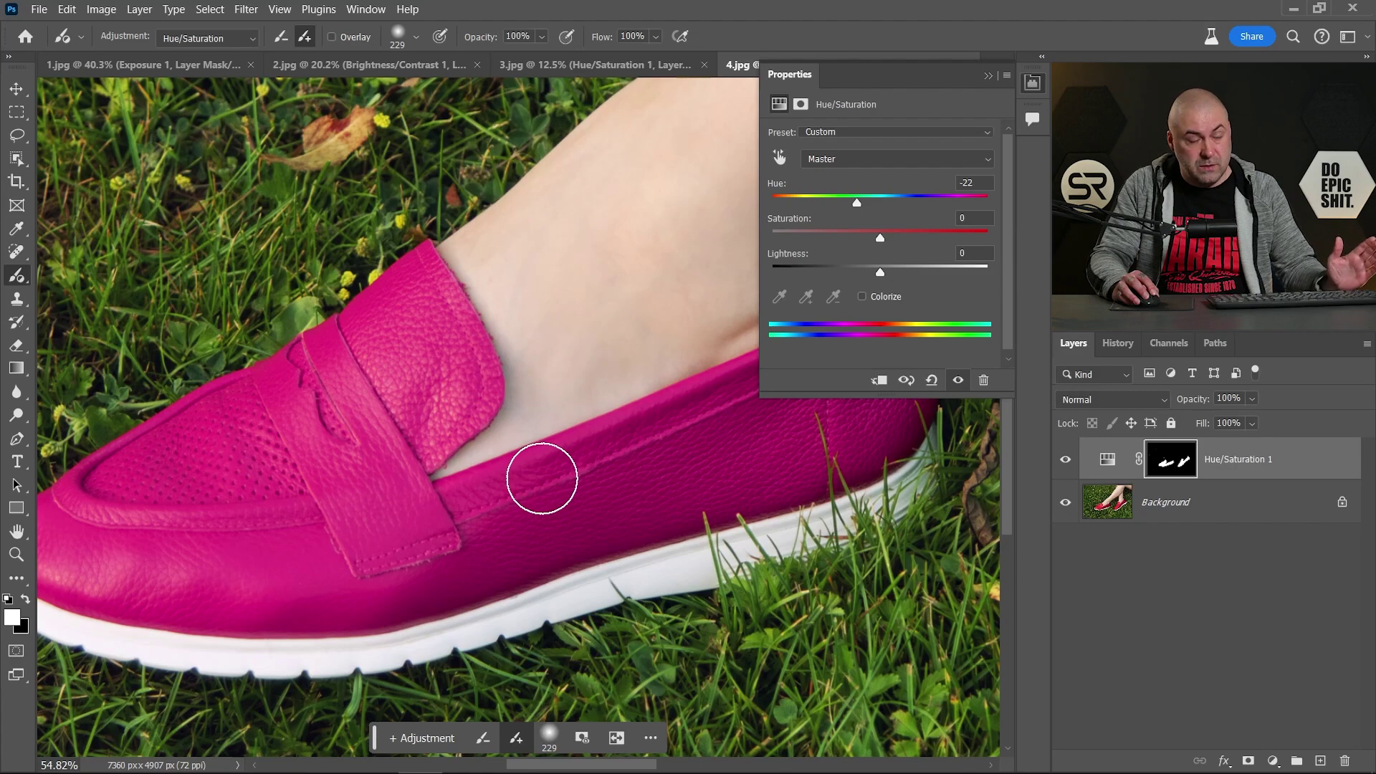
left_click(1033, 84)
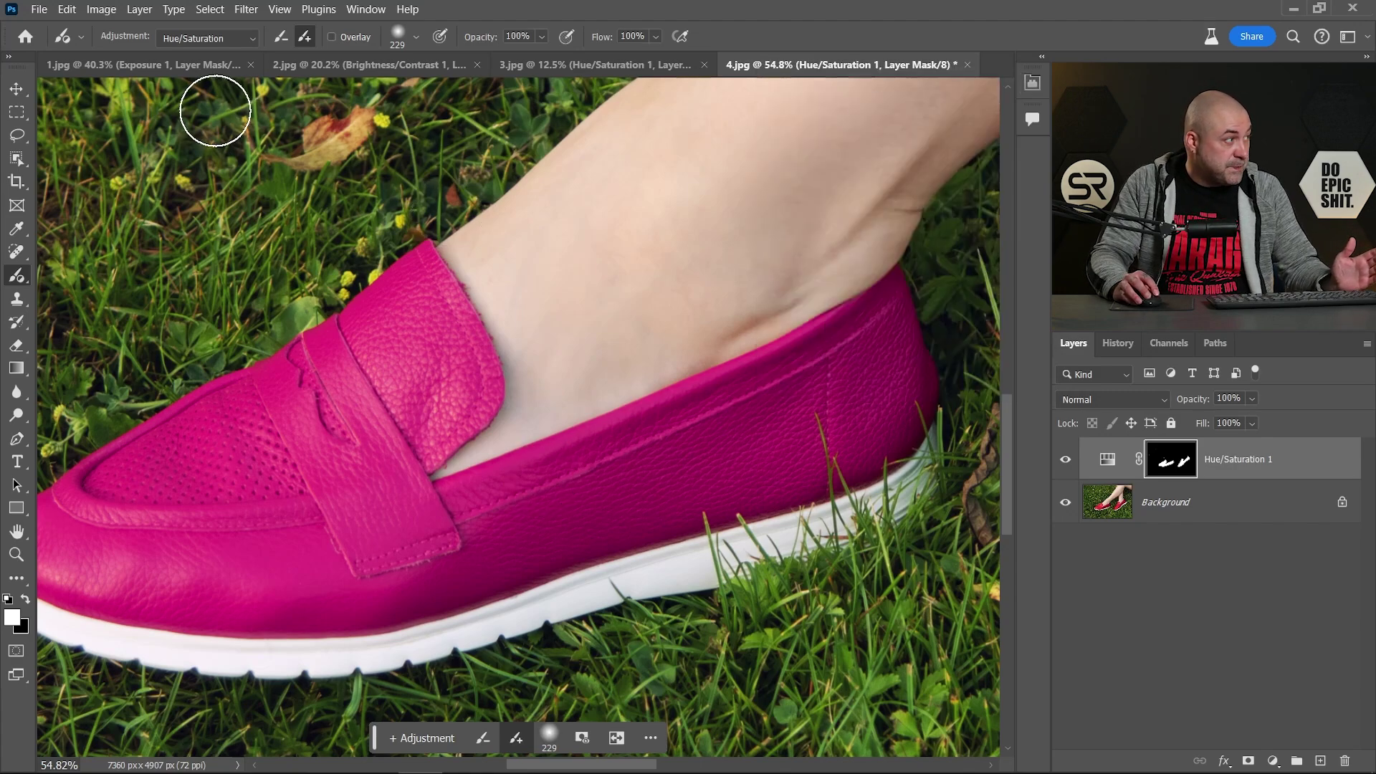
left_click(221, 39)
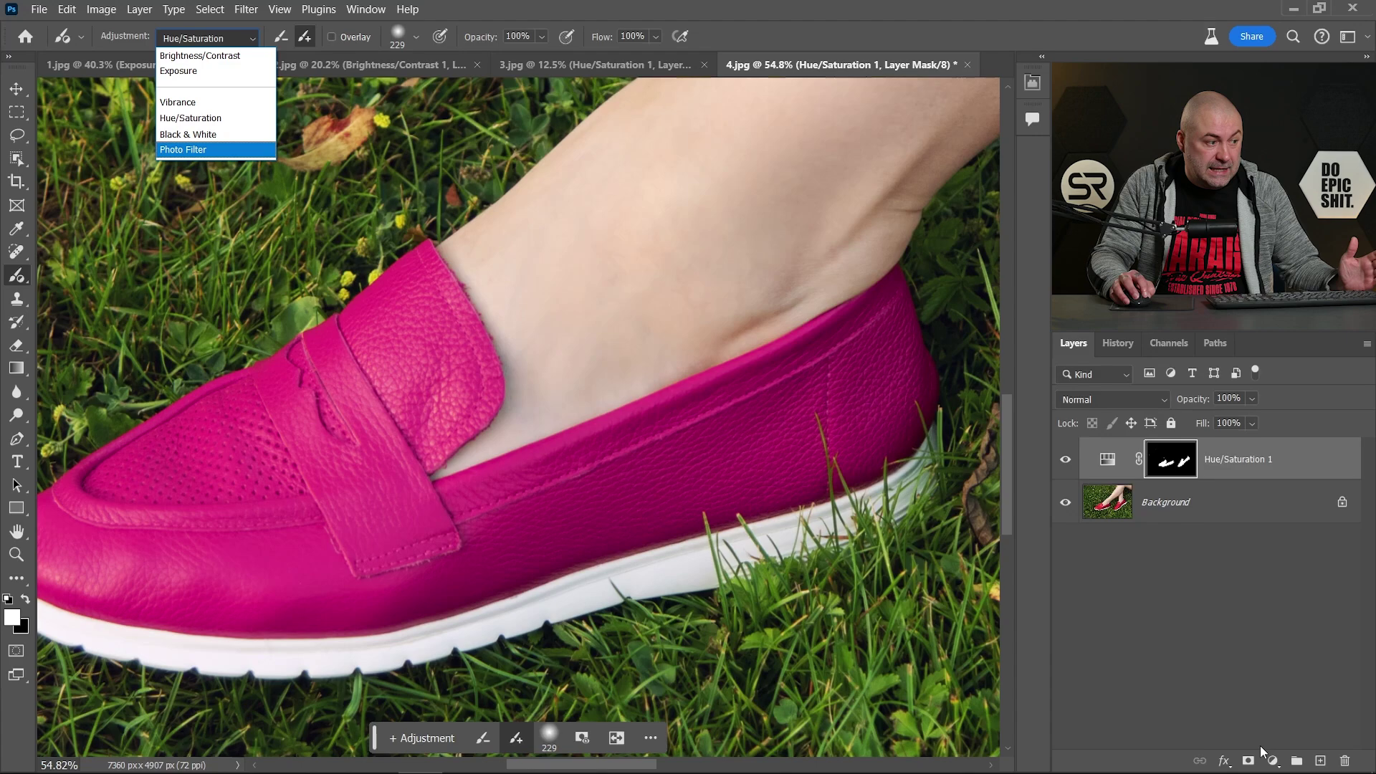
left_click(1272, 764)
left_click(1273, 763)
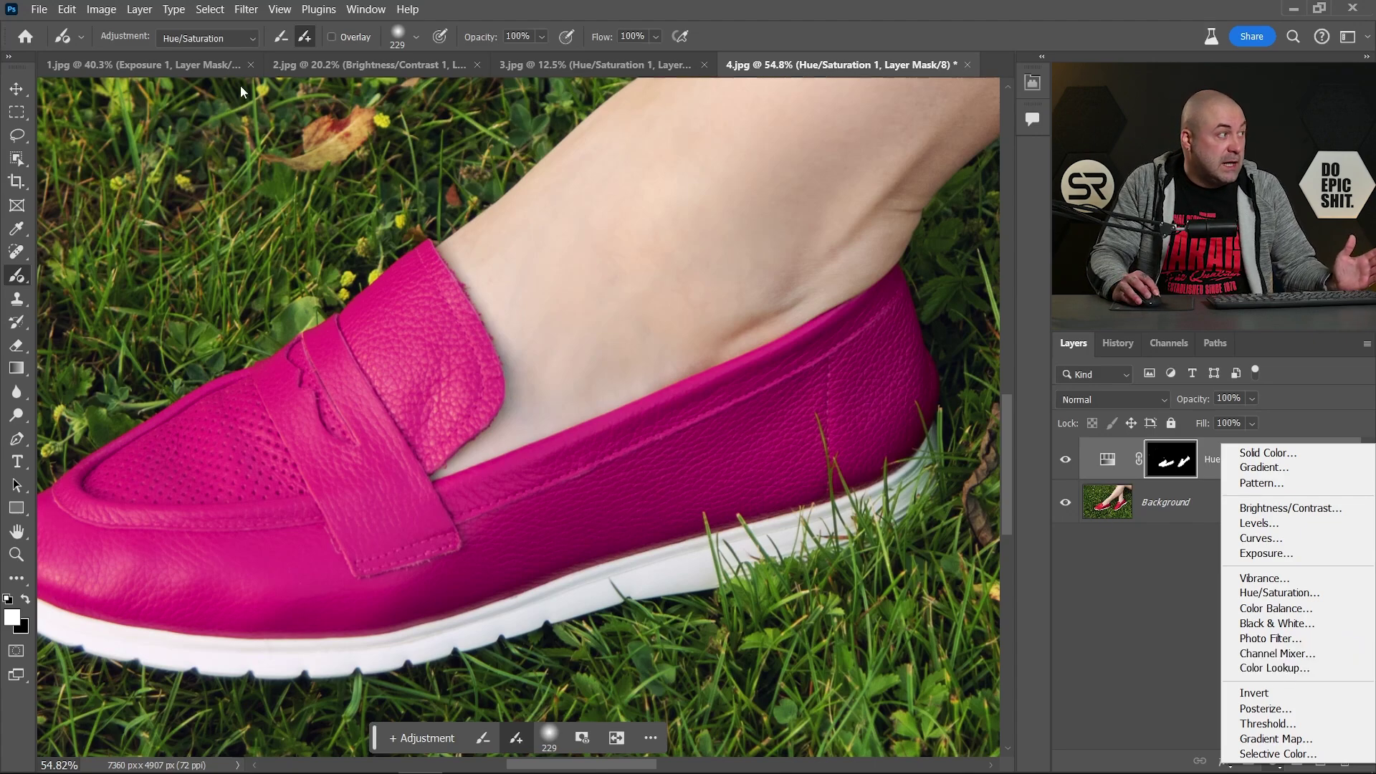
left_click(225, 39)
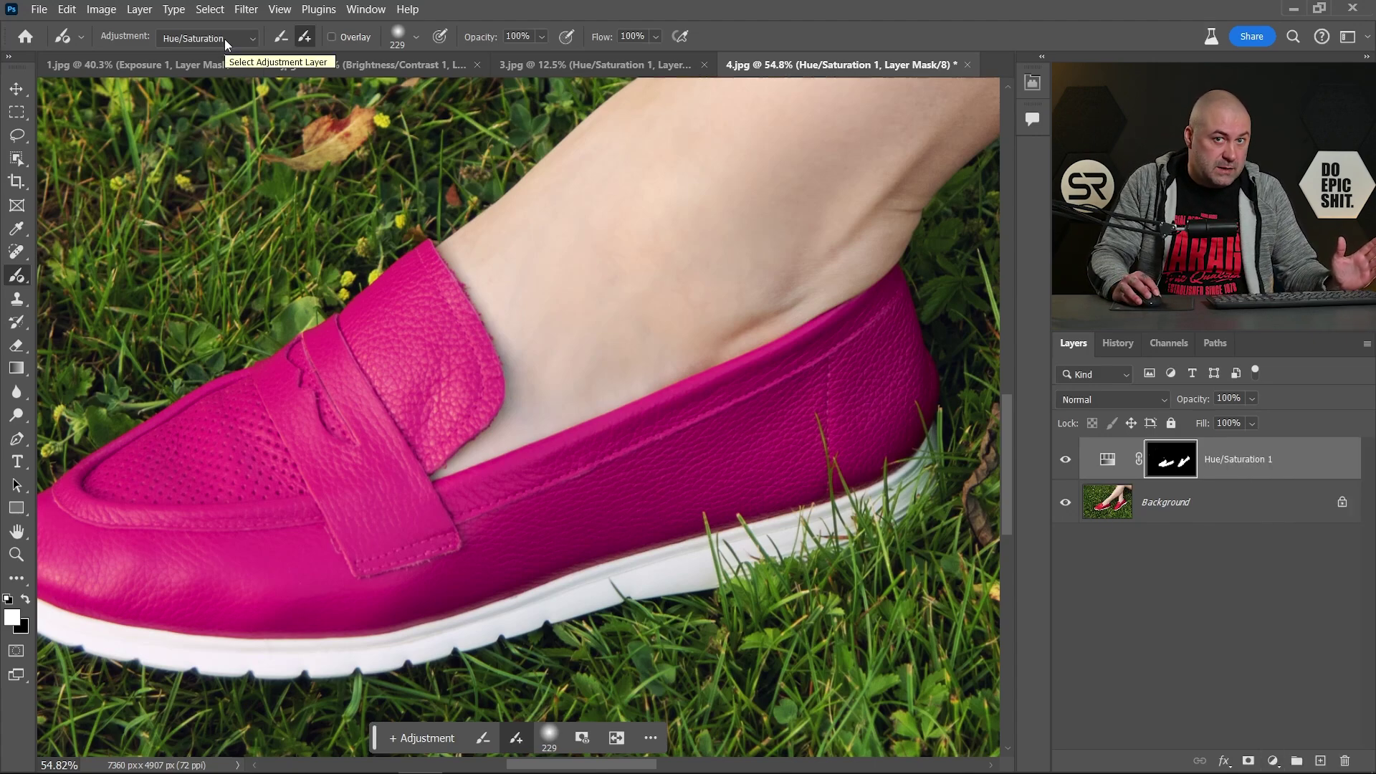
left_click(227, 36)
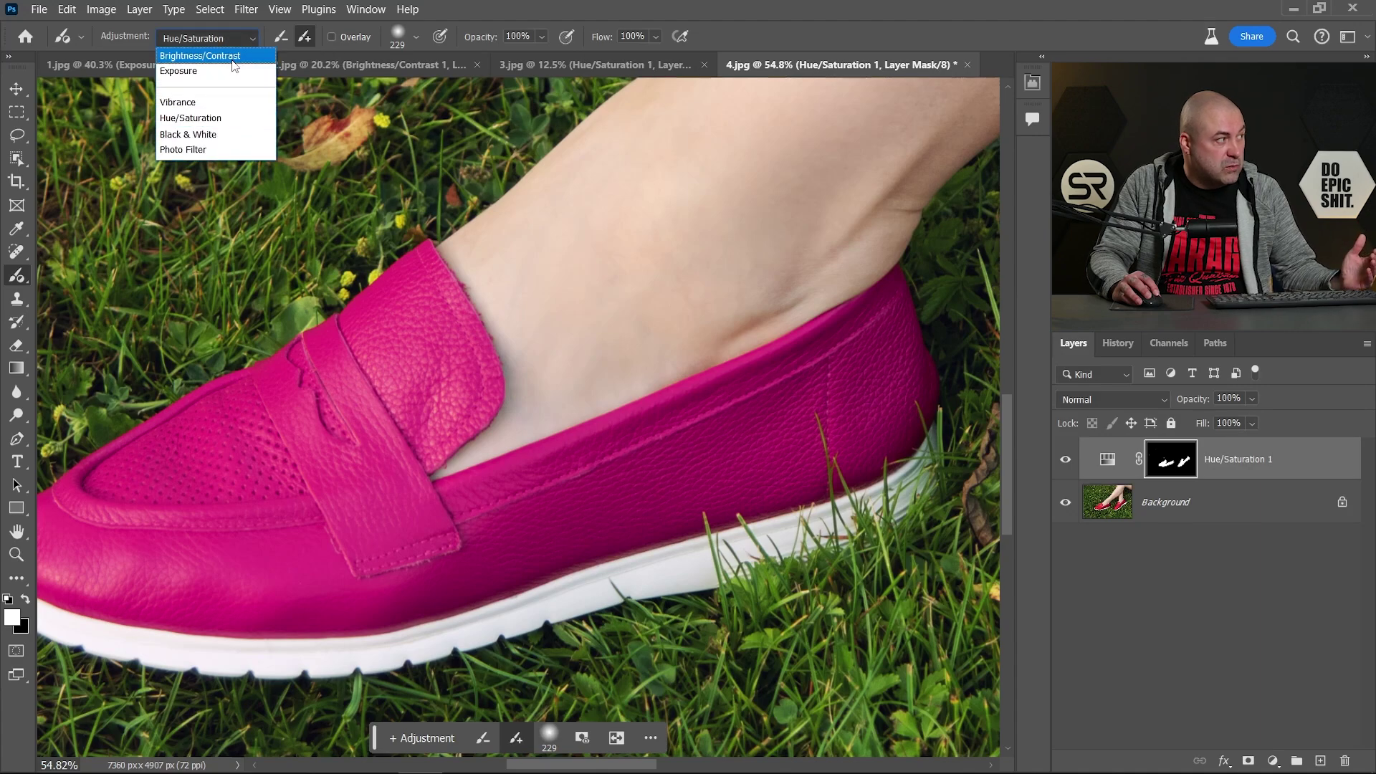